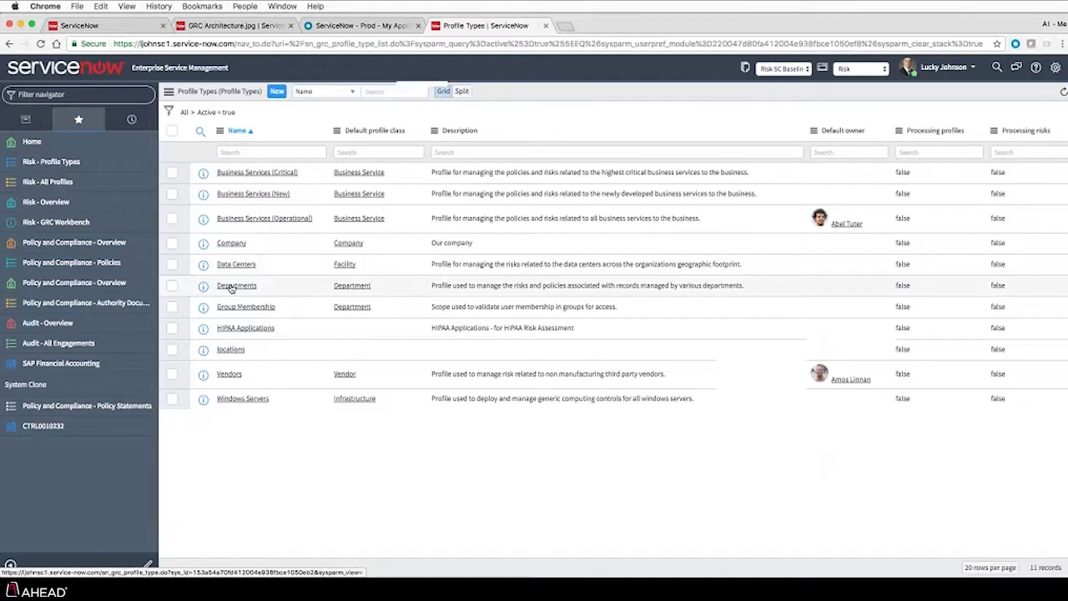
Step: Open the Departments profile type, review its source table, owner settings and related profiles, and return to the profile types list
{"action": "left_click", "coordinate": [231, 287]}
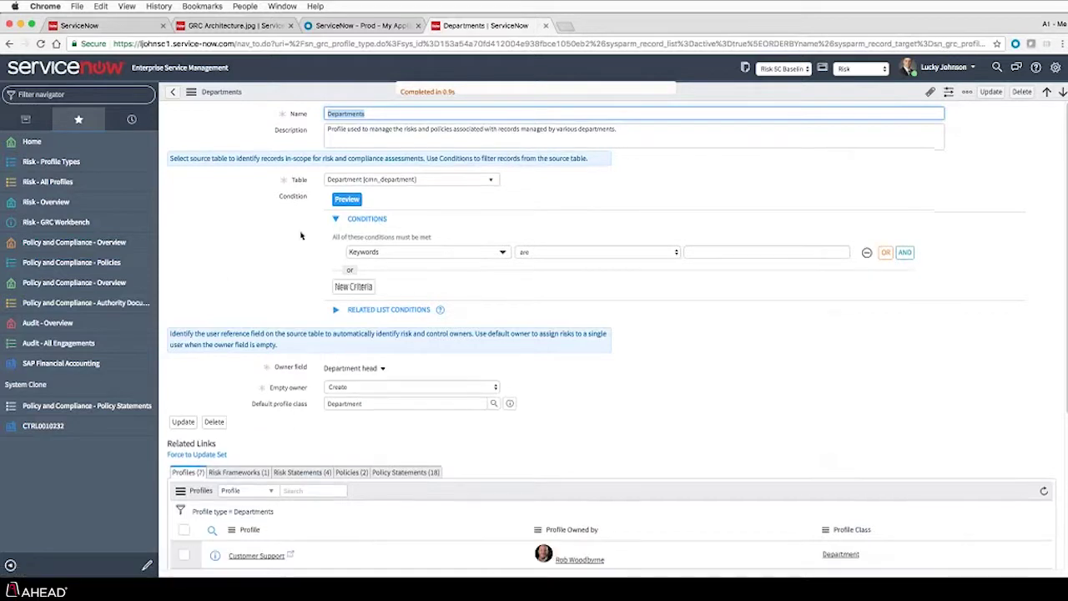
{"action": "scroll", "coordinate": [399, 285], "scroll_direction": "down", "scroll_amount": 2}
{"action": "scroll", "coordinate": [399, 285], "scroll_direction": "down", "scroll_amount": 6}
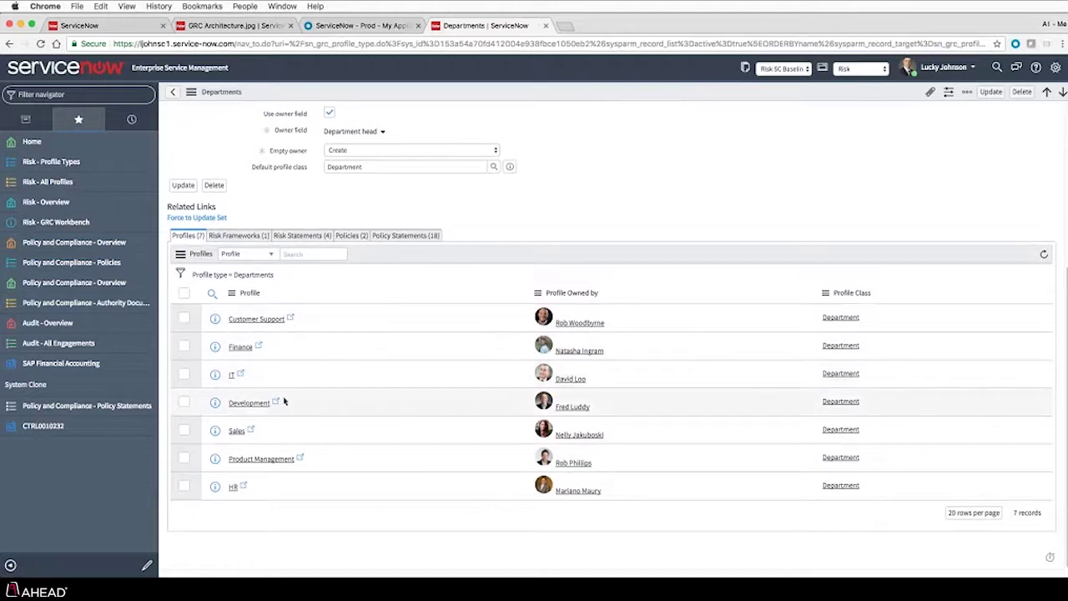
{"action": "scroll", "coordinate": [325, 350], "scroll_direction": "up", "scroll_amount": 5}
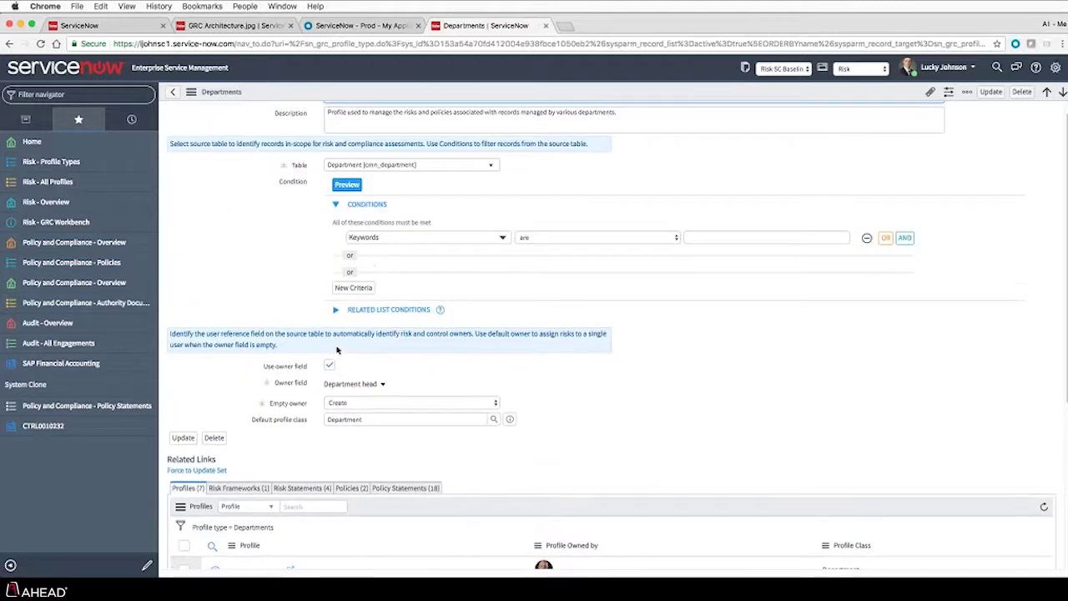
{"action": "scroll", "coordinate": [338, 349], "scroll_direction": "up", "scroll_amount": 1}
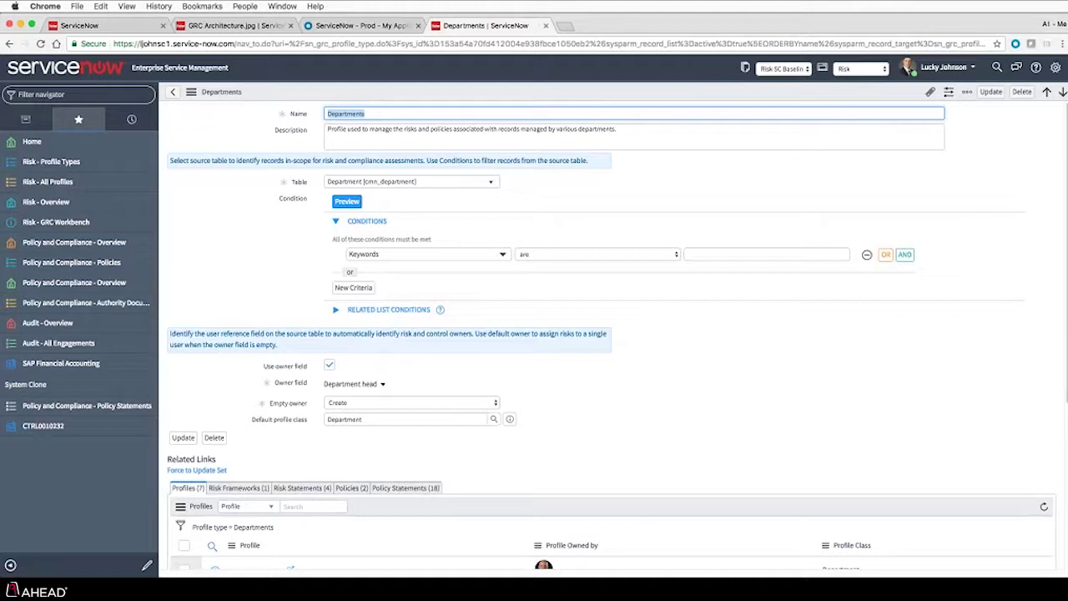
{"action": "left_click", "coordinate": [173, 92]}
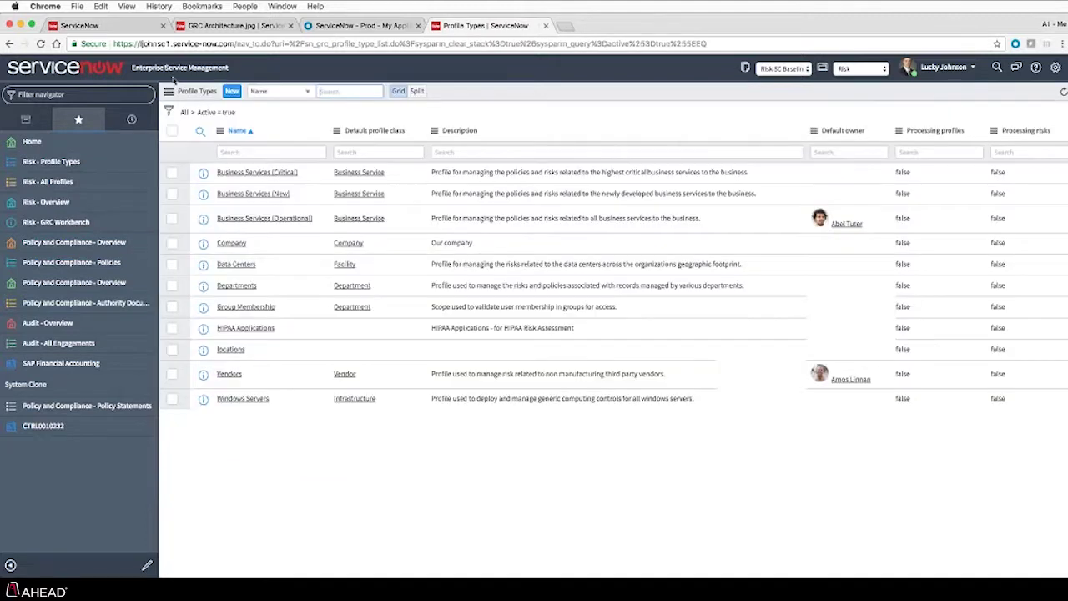
Step: Open the Business Services (Critical) profile type and review its filter conditions, owner field and generated profiles
{"action": "left_click", "coordinate": [236, 196]}
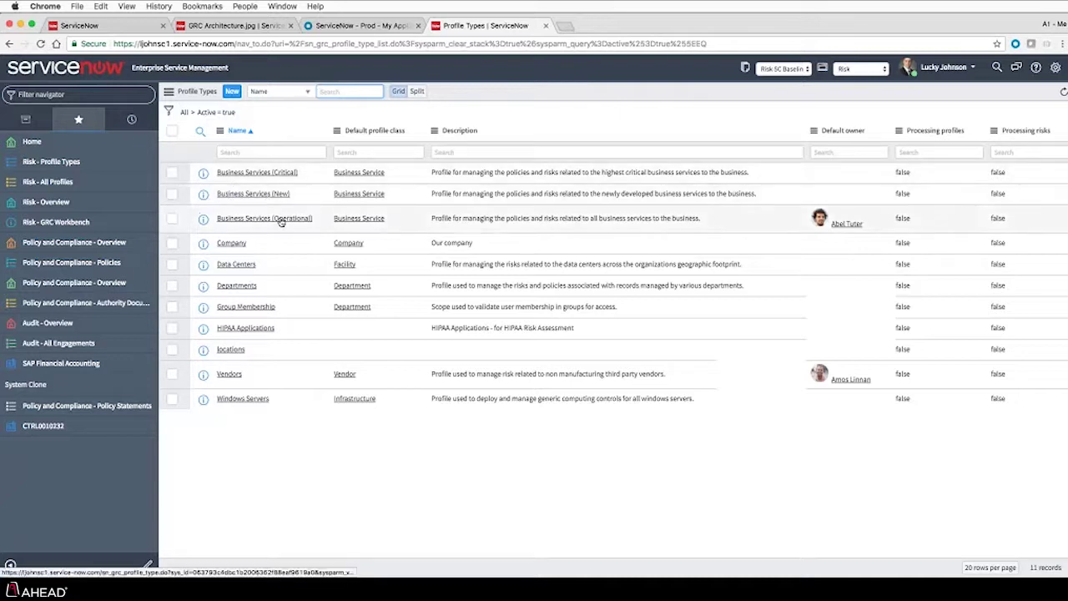
{"action": "left_click", "coordinate": [277, 172]}
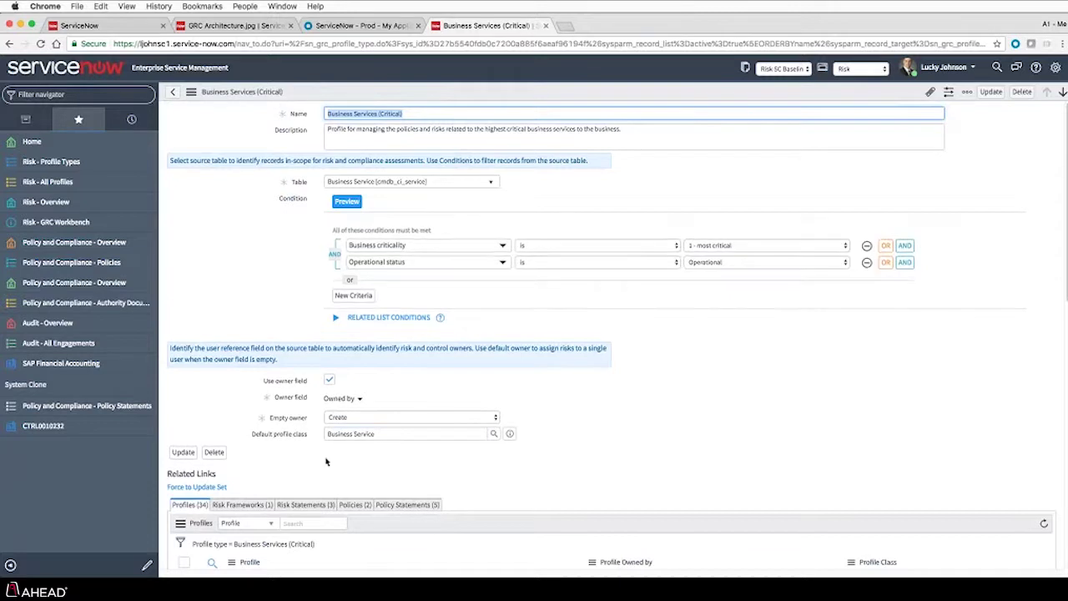
{"action": "scroll", "coordinate": [326, 461], "scroll_direction": "down", "scroll_amount": 5}
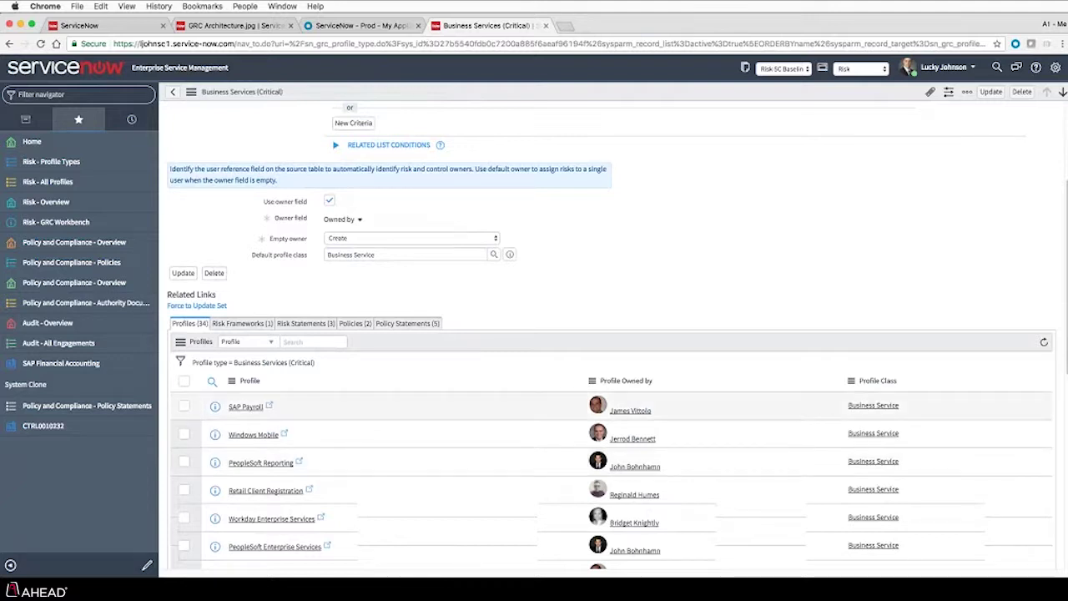
Step: Open the Risk Overview dashboard and drill into the risks counted as High Risk
{"action": "left_click", "coordinate": [74, 202]}
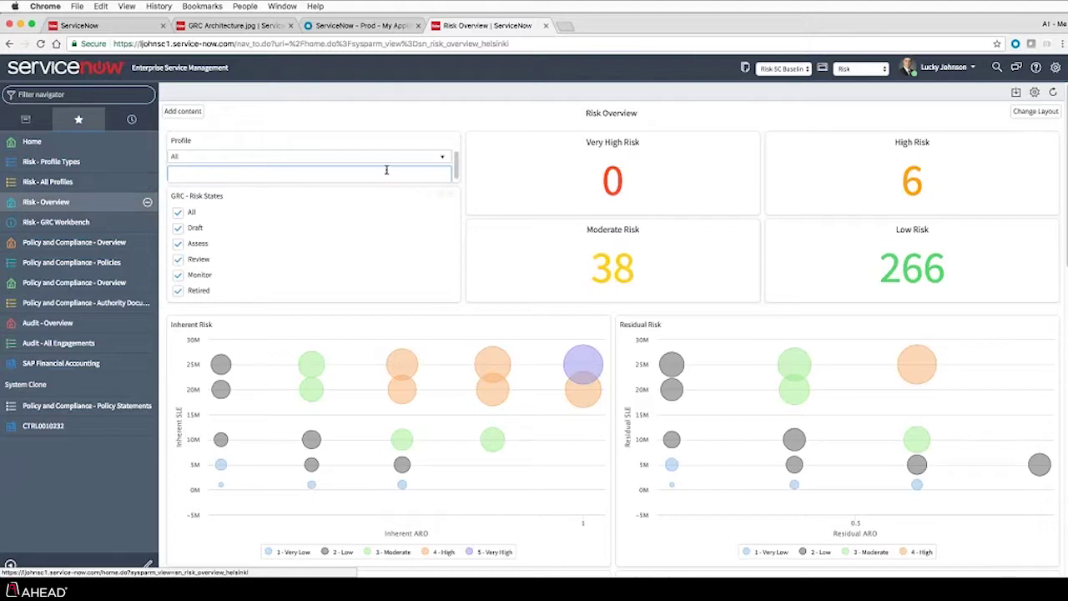
{"action": "mouse_move", "coordinate": [635, 196]}
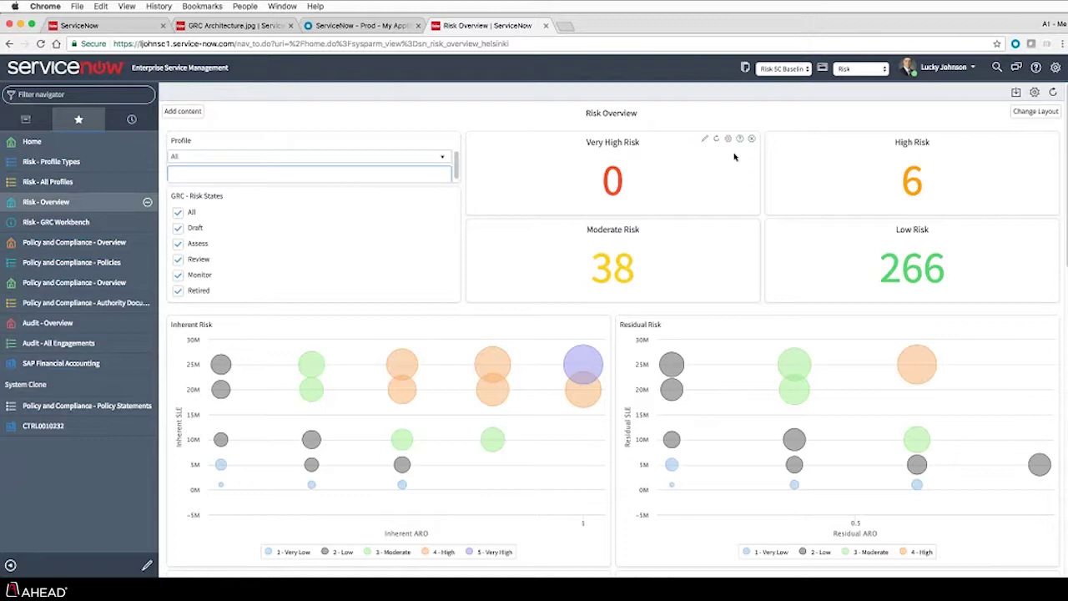
{"action": "mouse_move", "coordinate": [904, 186]}
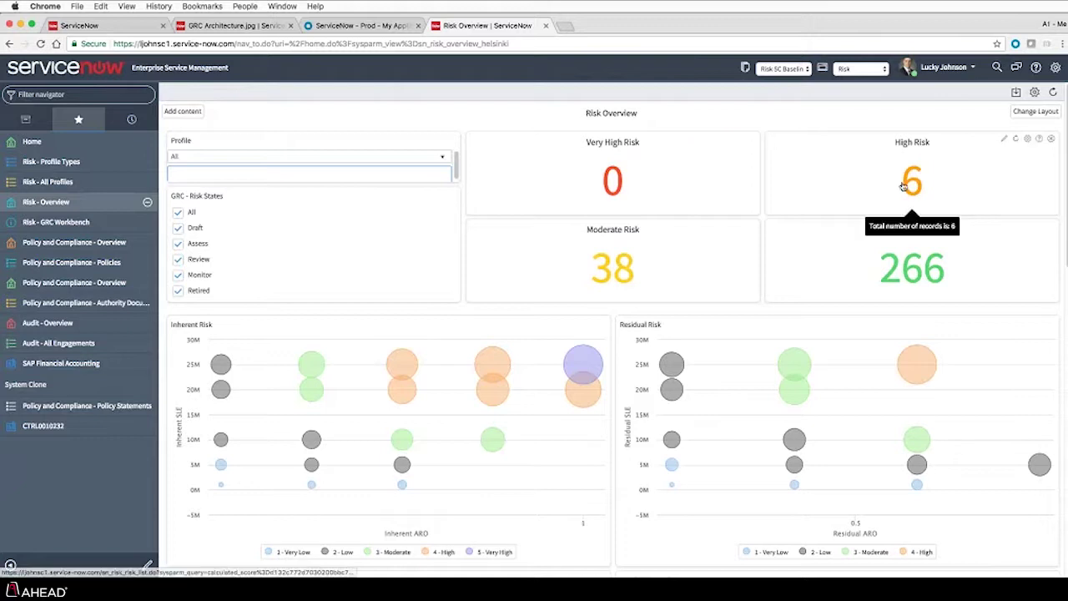
{"action": "left_click", "coordinate": [908, 193]}
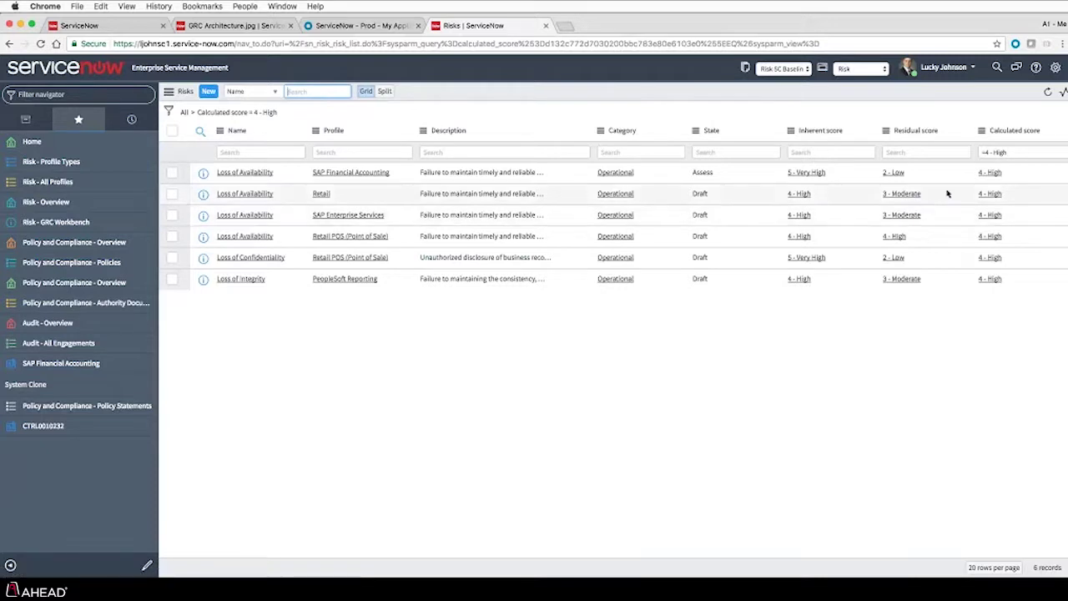
Step: Compare the calculated score with the residual score for the SAP Financial Accounting risk in the list
{"action": "left_click_drag", "start_coordinate": [990, 132], "coordinate": [1047, 139]}
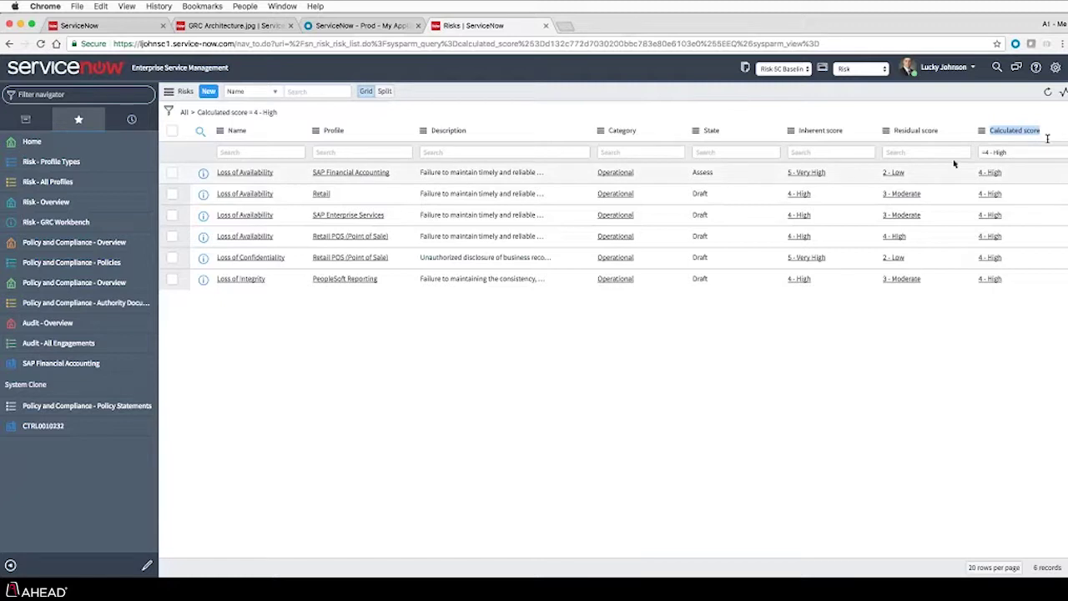
{"action": "left_click_drag", "start_coordinate": [973, 173], "coordinate": [1010, 179]}
{"action": "left_click", "coordinate": [1009, 178]}
{"action": "left_click", "coordinate": [911, 174]}
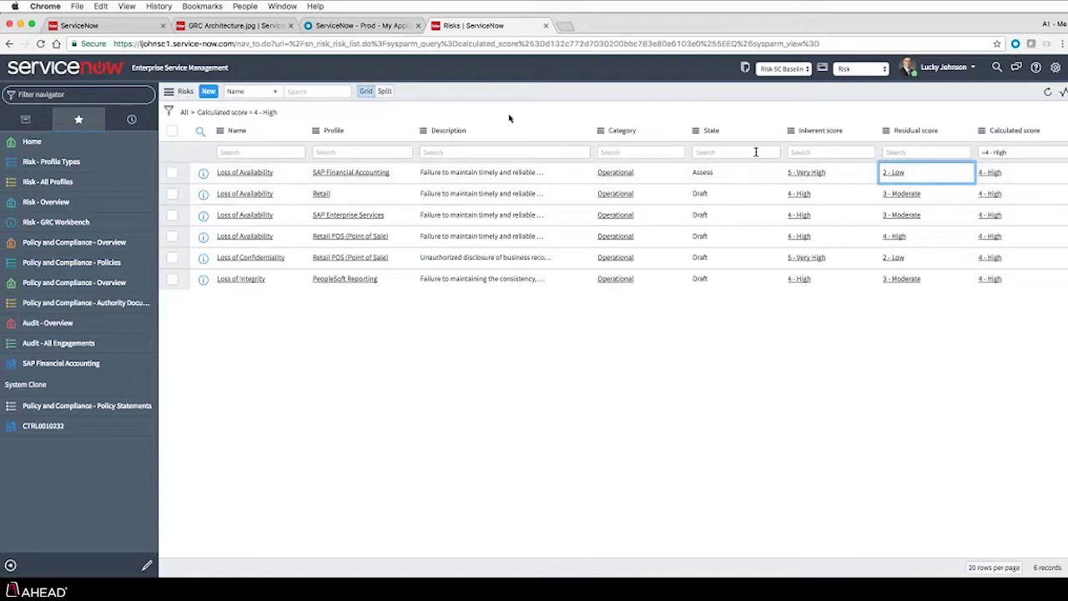
Step: Open the Loss of Availability risk for SAP Financial Accounting and examine its owner, profile and description
{"action": "left_click", "coordinate": [247, 173]}
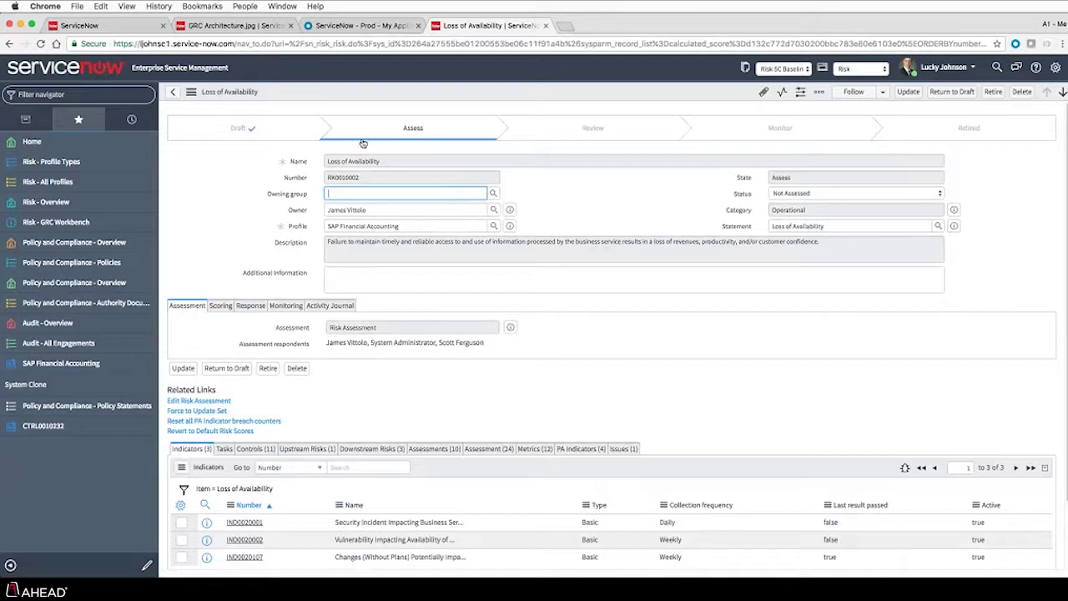
{"action": "left_click", "coordinate": [376, 210]}
{"action": "left_click", "coordinate": [375, 224]}
{"action": "left_click", "coordinate": [377, 247]}
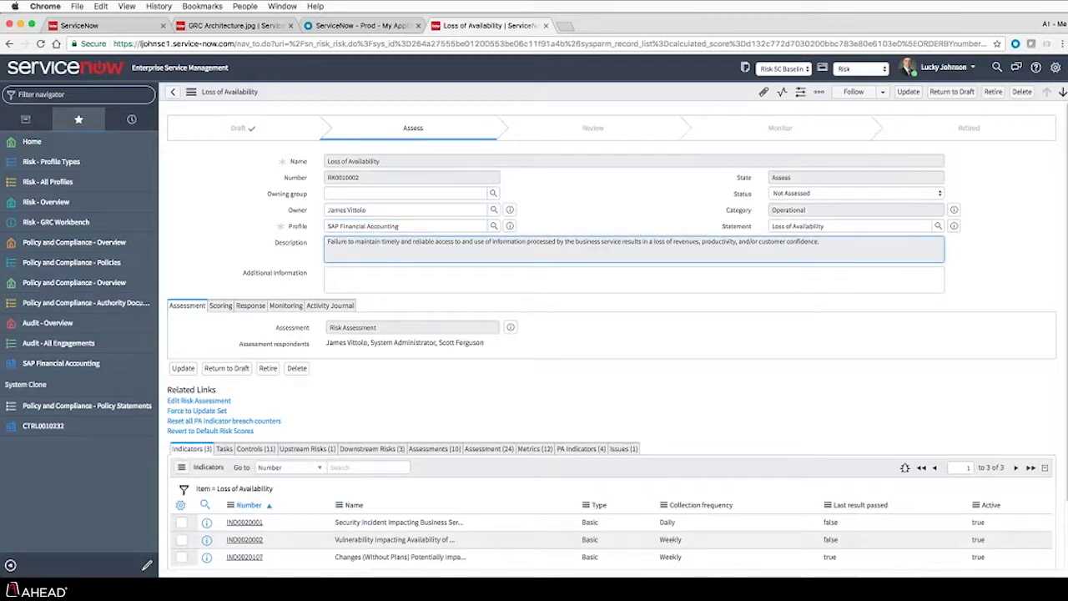
Step: Examine the risk's related assessments and the individual assessment metric results with their assigned respondents and values
{"action": "scroll", "coordinate": [365, 324], "scroll_direction": "down", "scroll_amount": 1}
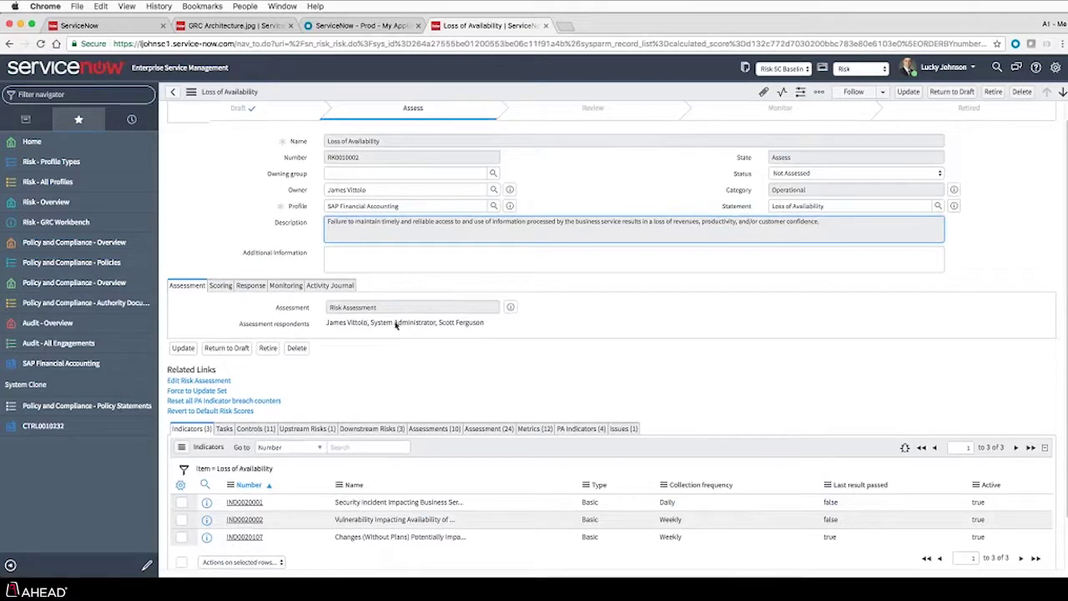
{"action": "scroll", "coordinate": [363, 361], "scroll_direction": "down", "scroll_amount": 3}
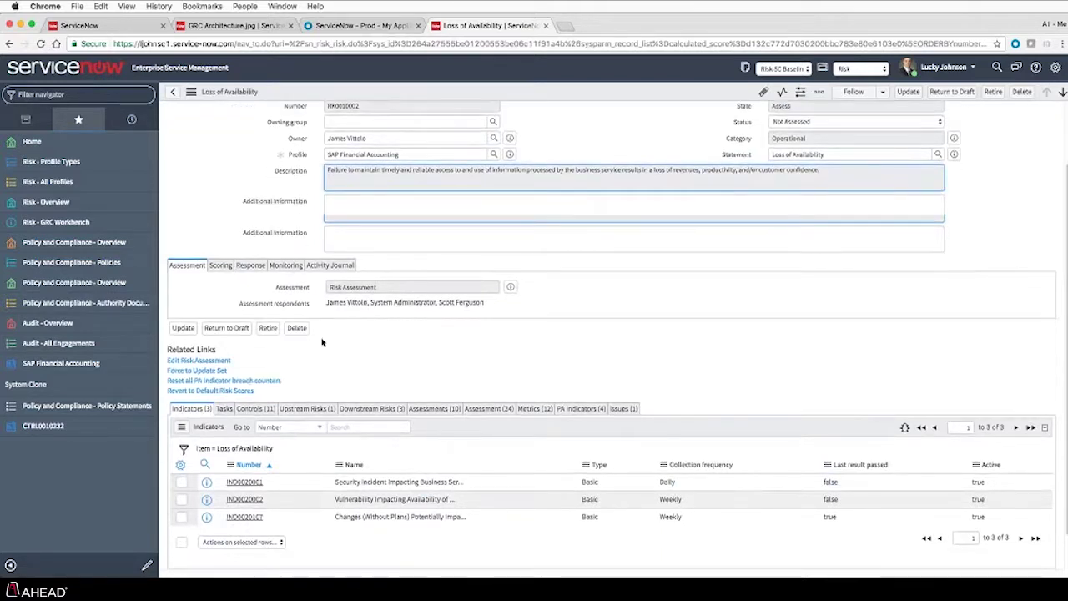
{"action": "left_click", "coordinate": [433, 377]}
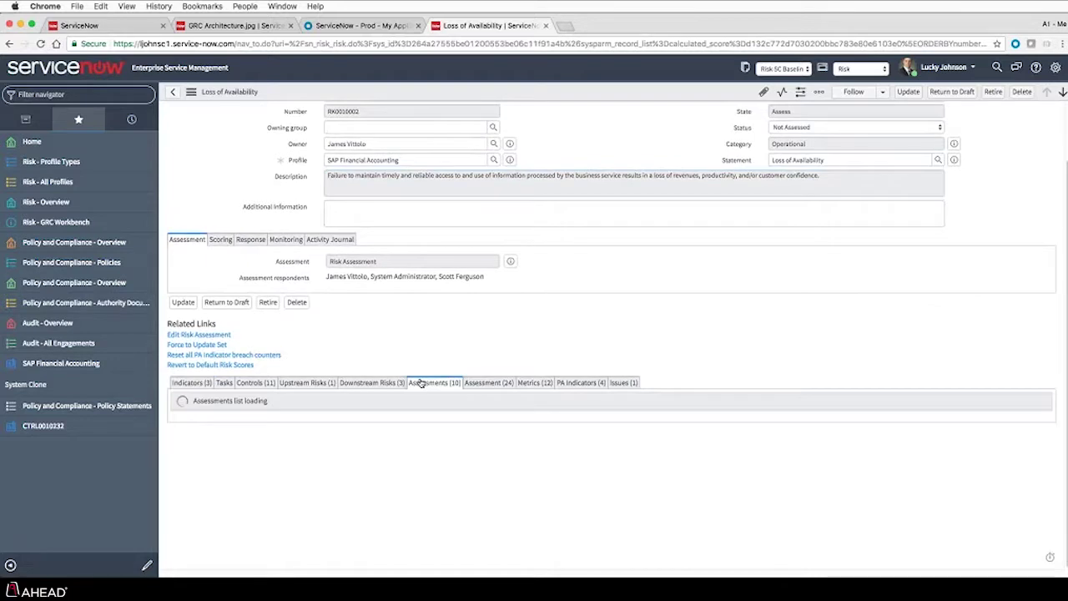
{"action": "scroll", "coordinate": [468, 351], "scroll_direction": "down", "scroll_amount": 3}
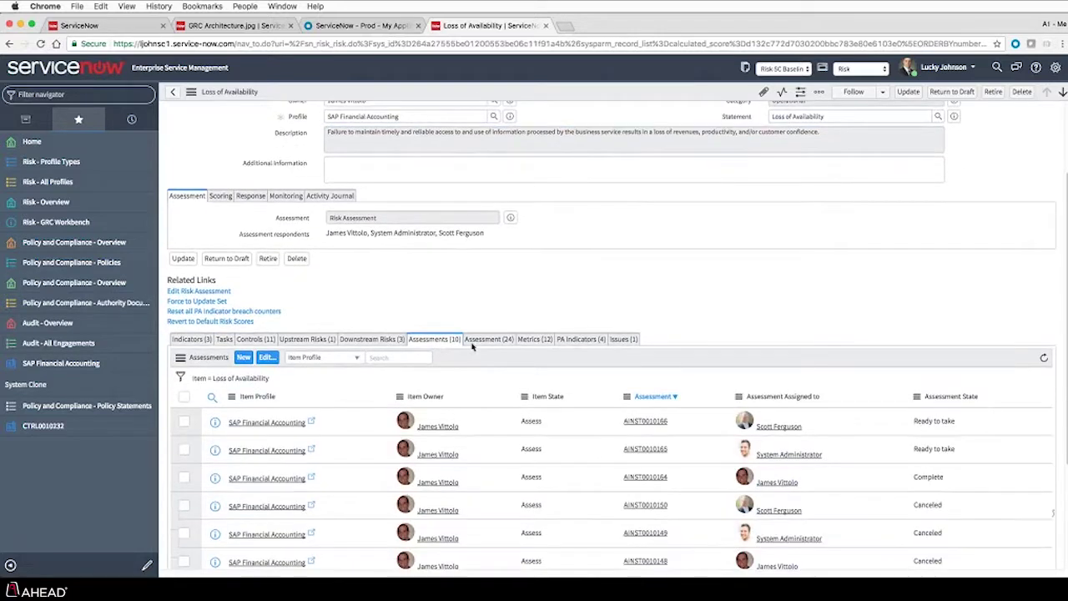
{"action": "left_click", "coordinate": [482, 318]}
{"action": "scroll", "coordinate": [482, 317], "scroll_direction": "down", "scroll_amount": 4}
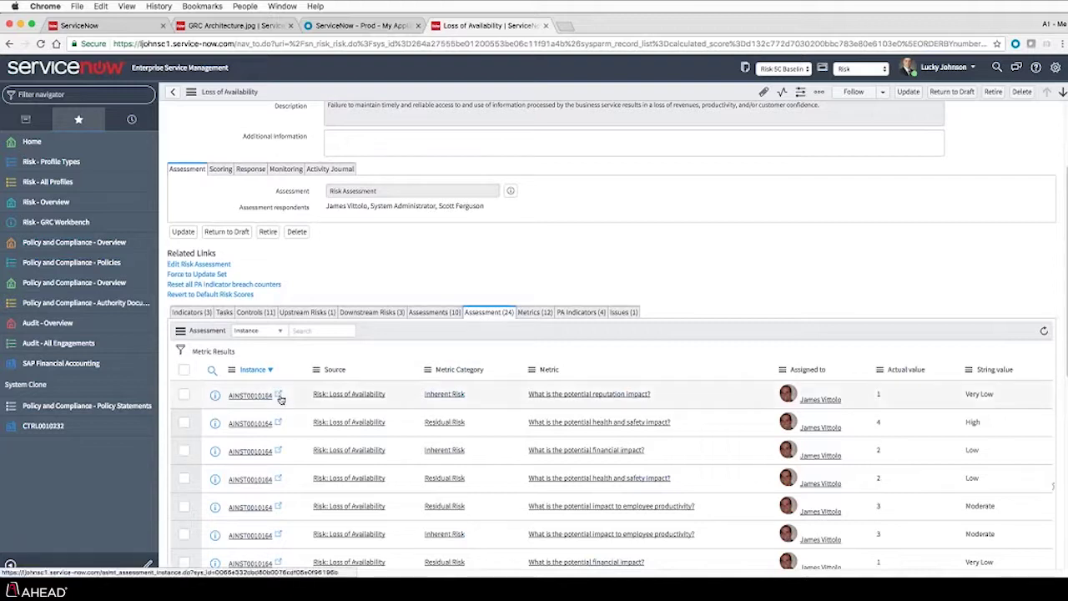
{"action": "scroll", "coordinate": [250, 396], "scroll_direction": "down", "scroll_amount": 1}
{"action": "scroll", "coordinate": [822, 400], "scroll_direction": "down", "scroll_amount": 1}
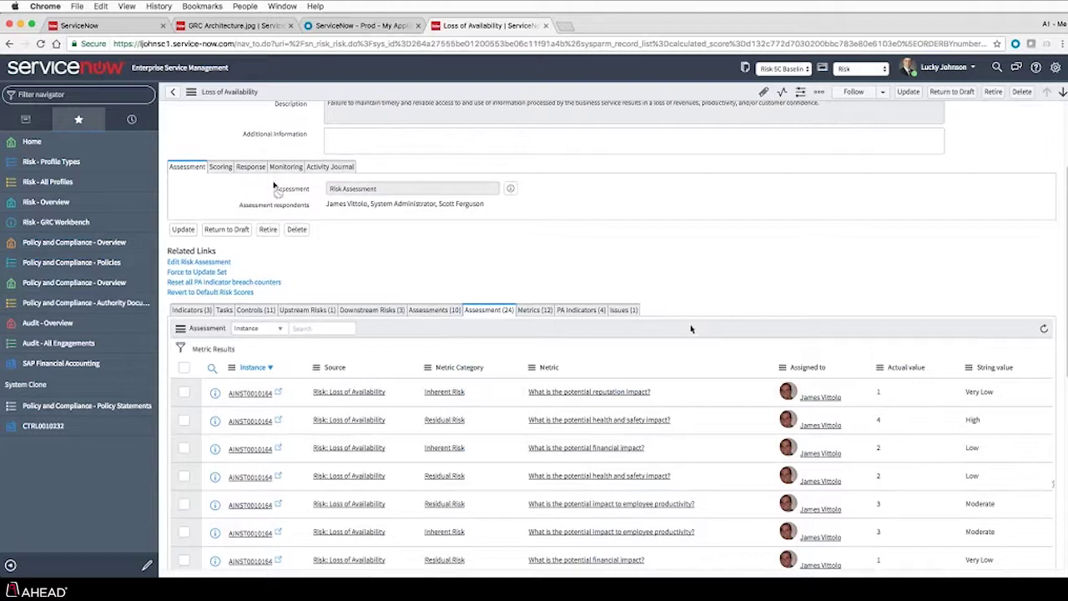
Step: Compare the risk's inherent, residual and calculated scoring with its control compliance and calculated risk factor monitoring values
{"action": "left_click", "coordinate": [221, 167]}
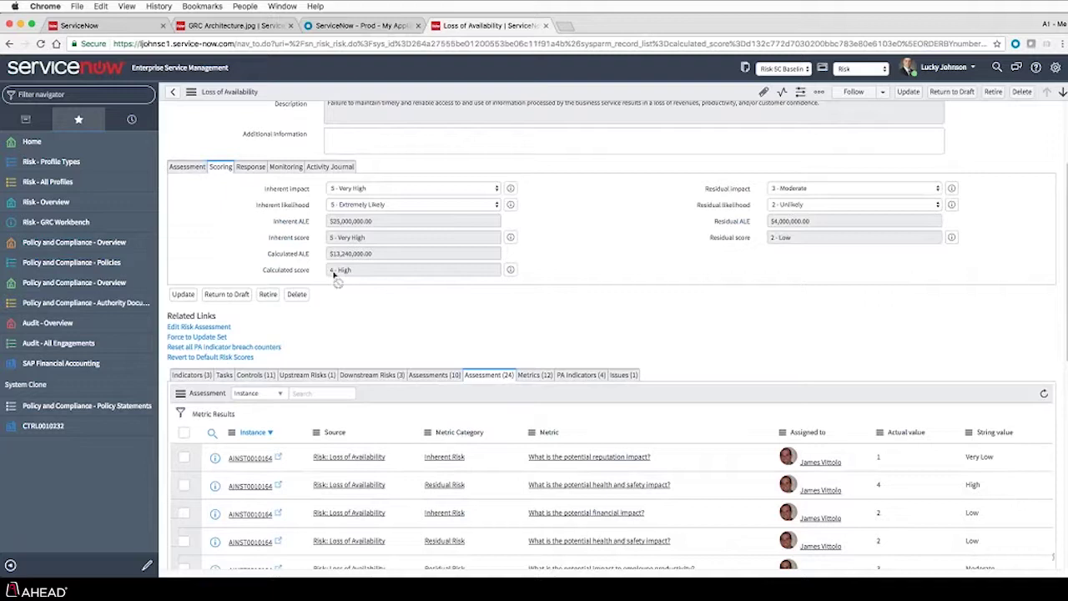
{"action": "left_click", "coordinate": [285, 166]}
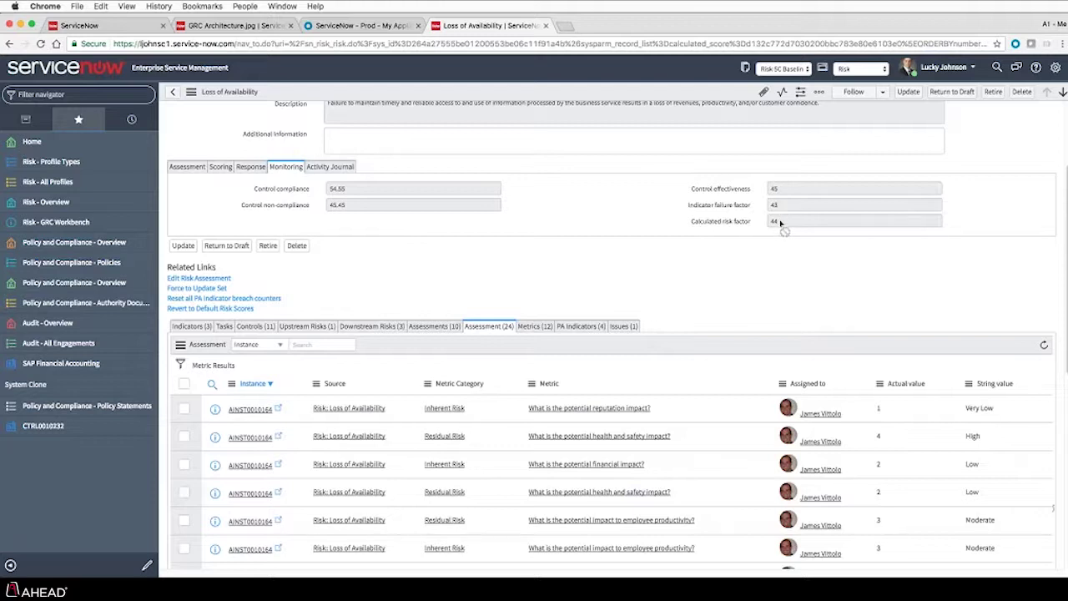
{"action": "left_click", "coordinate": [220, 167]}
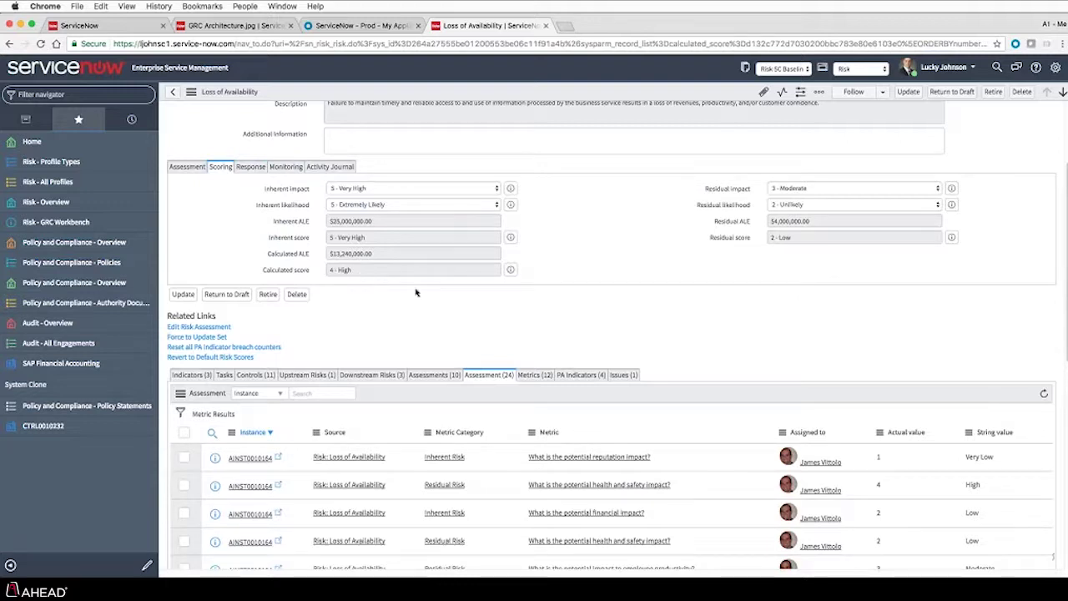
{"action": "scroll", "coordinate": [416, 292], "scroll_direction": "down", "scroll_amount": 2}
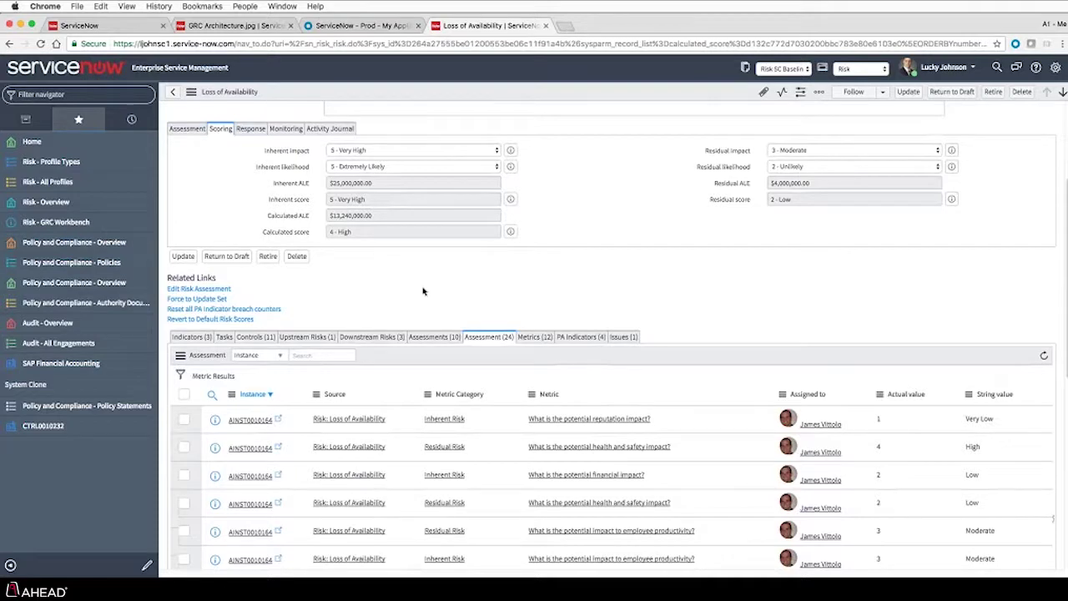
{"action": "left_click", "coordinate": [285, 127]}
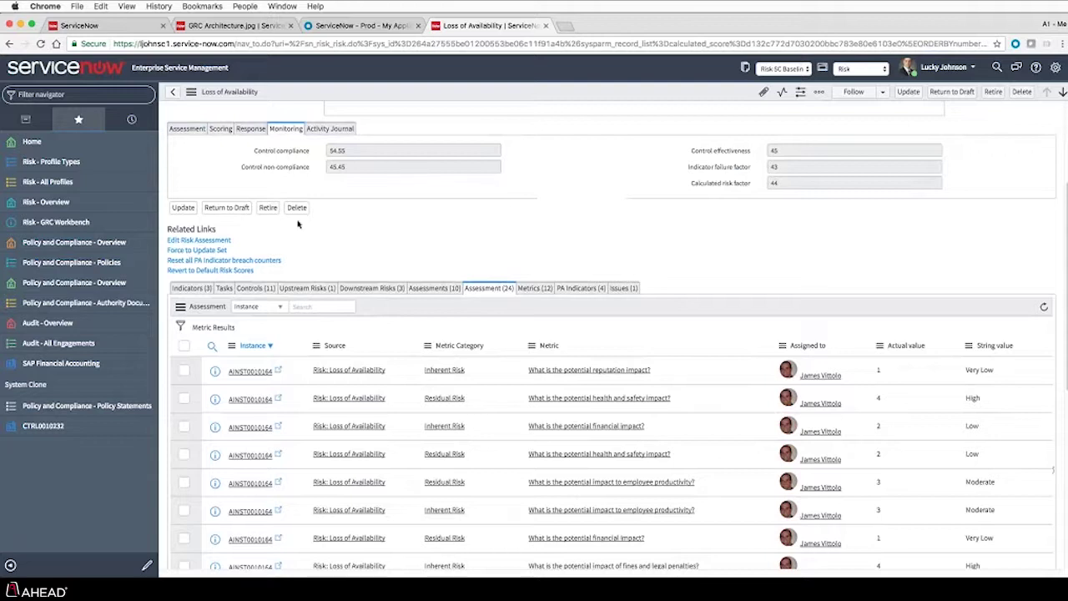
Step: Review the risk's related indicators and its PA indicators, ending on the list of basic indicators
{"action": "left_click", "coordinate": [192, 292]}
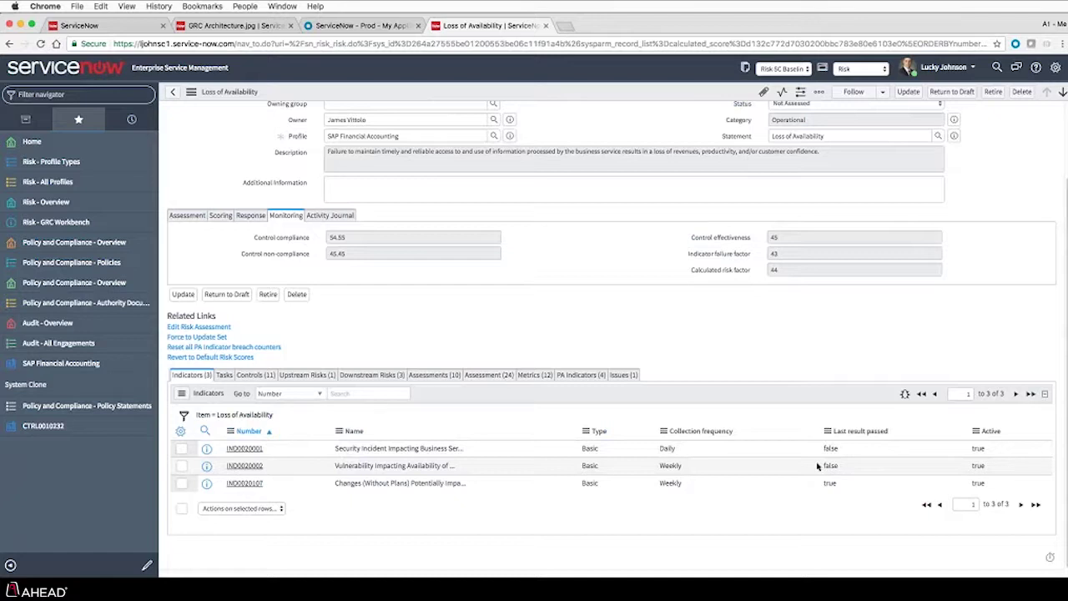
{"action": "left_click", "coordinate": [582, 376]}
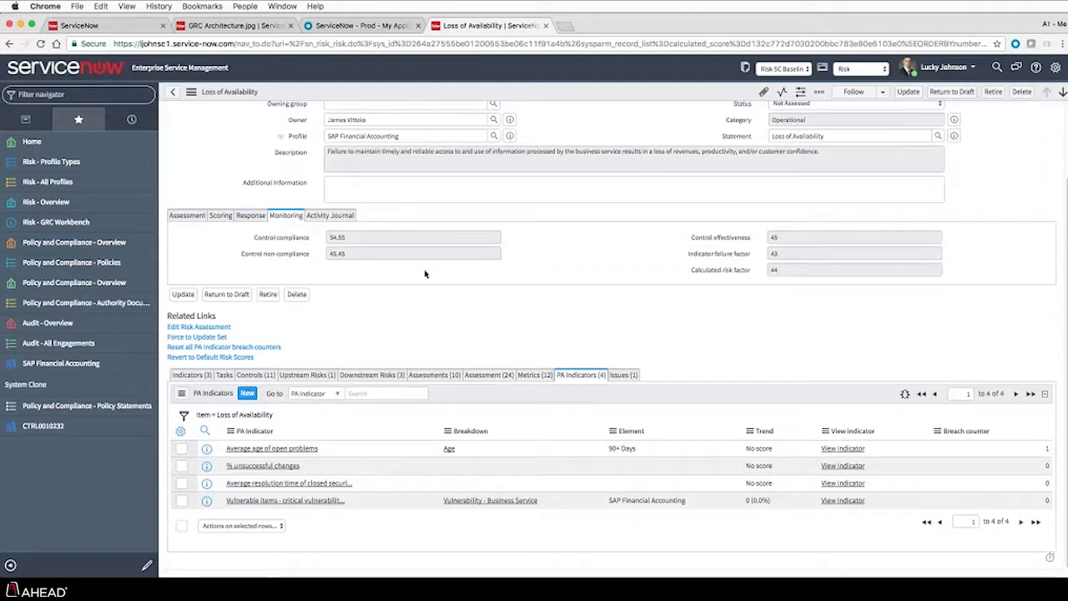
{"action": "left_click", "coordinate": [201, 374]}
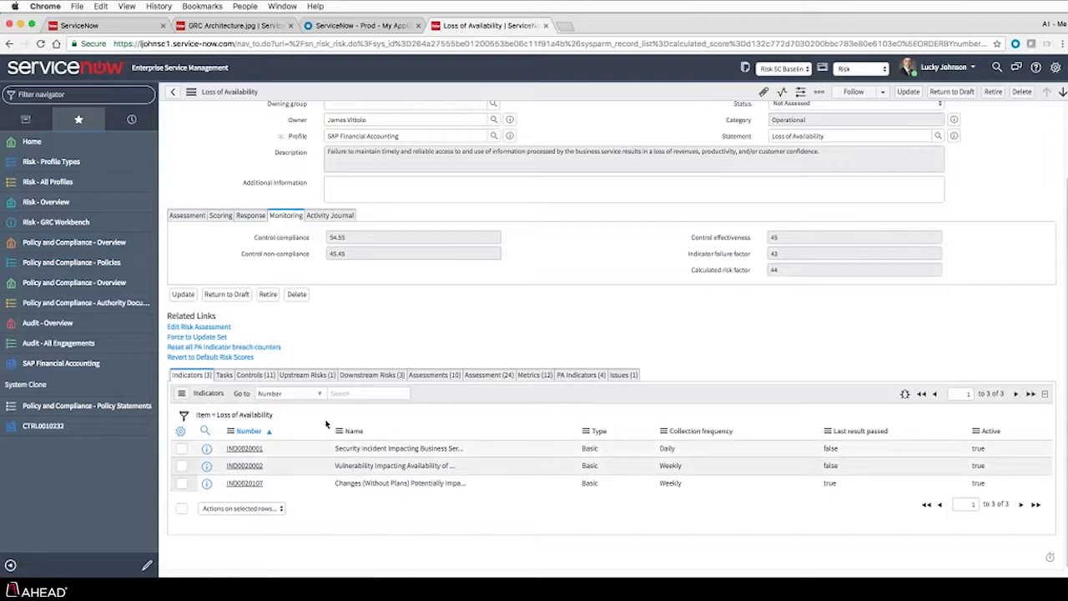
{"action": "scroll", "coordinate": [357, 472], "scroll_direction": "up", "scroll_amount": 2}
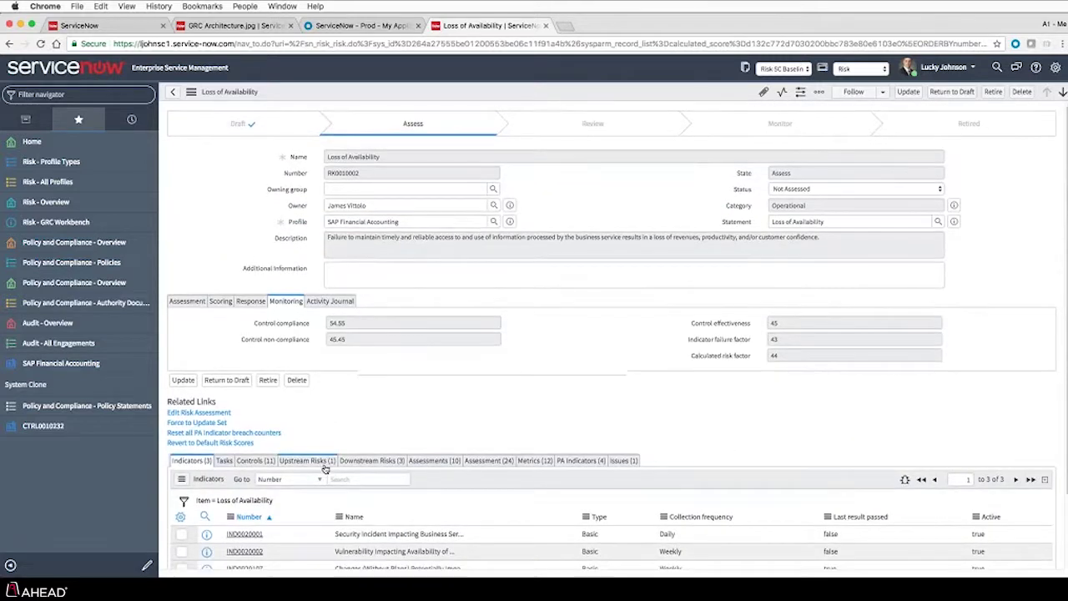
{"action": "scroll", "coordinate": [326, 468], "scroll_direction": "down", "scroll_amount": 2}
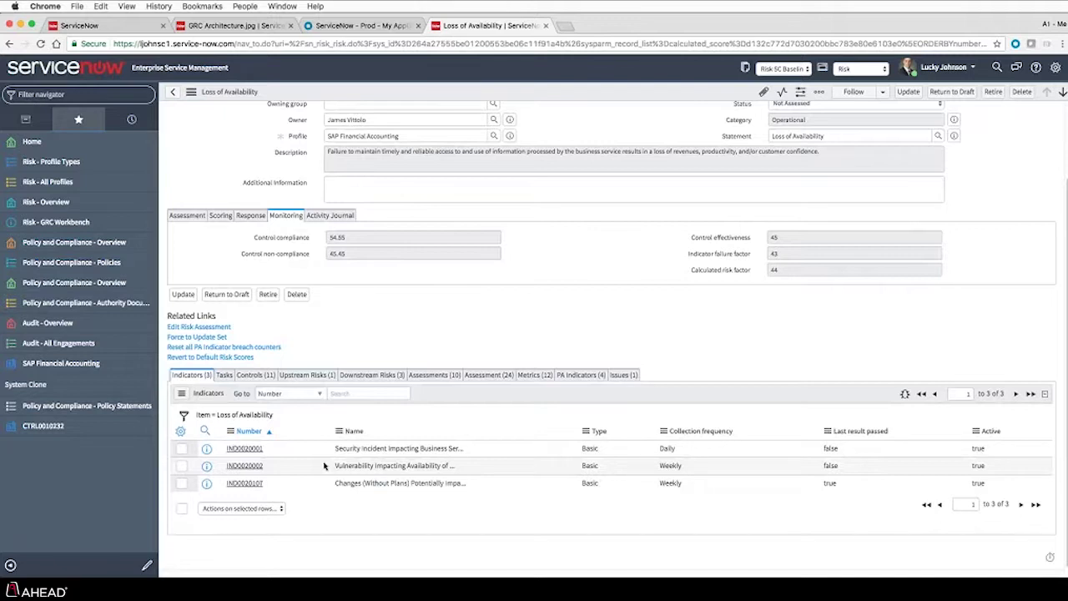
Step: Open the Security Incident Impacting Business Service indicator and examine its schedule, method and supporting data criteria
{"action": "left_click", "coordinate": [254, 448]}
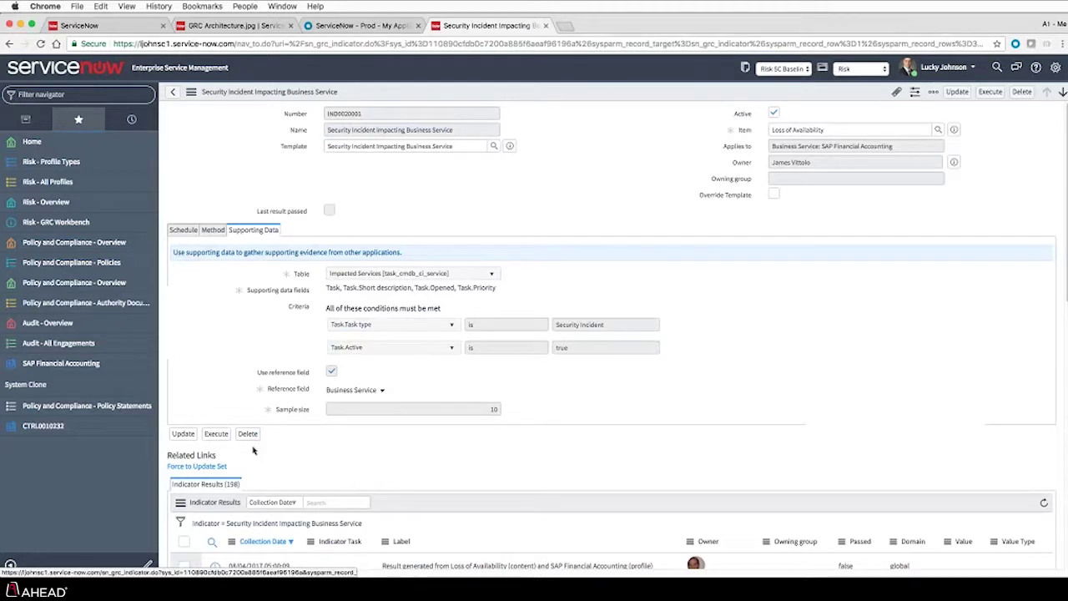
{"action": "left_click", "coordinate": [184, 230]}
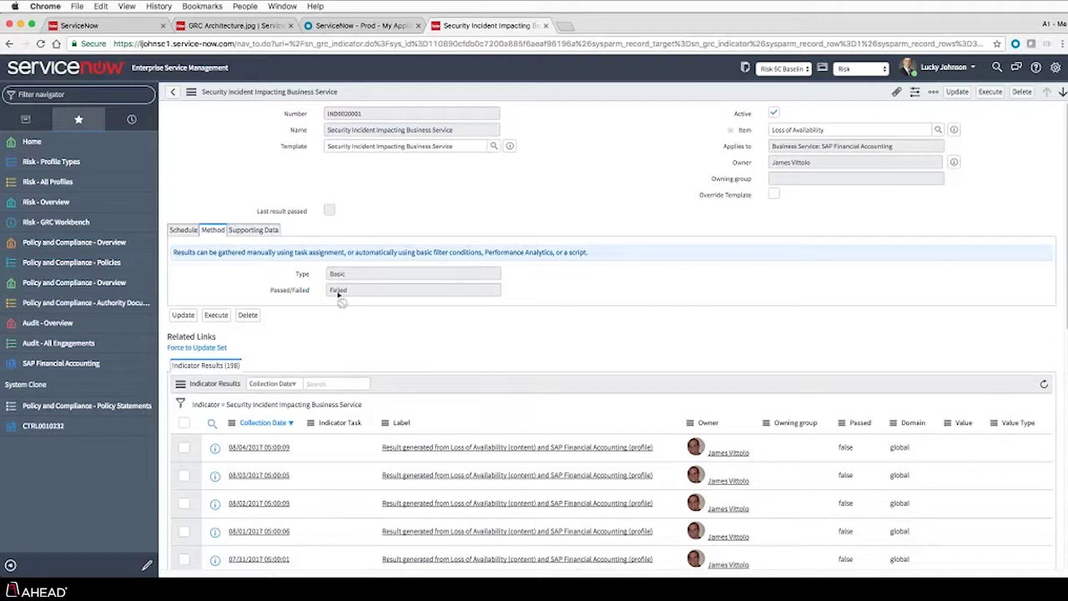
{"action": "left_click", "coordinate": [265, 230]}
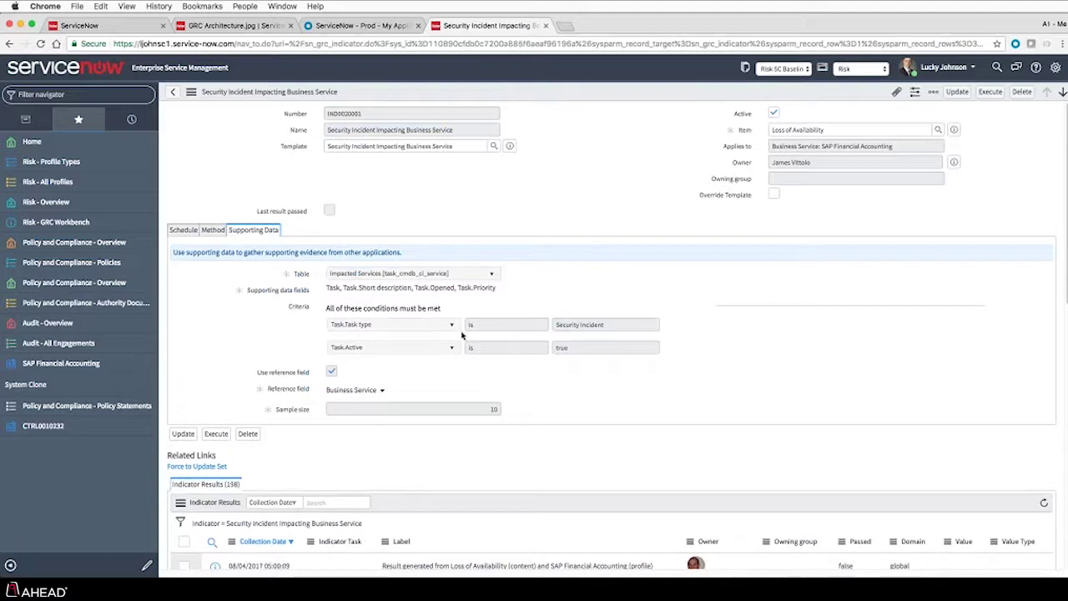
Step: Open the indicator result collected on 08/04/2017 and examine the security incidents listed as impacted services
{"action": "scroll", "coordinate": [348, 347], "scroll_direction": "down", "scroll_amount": 2}
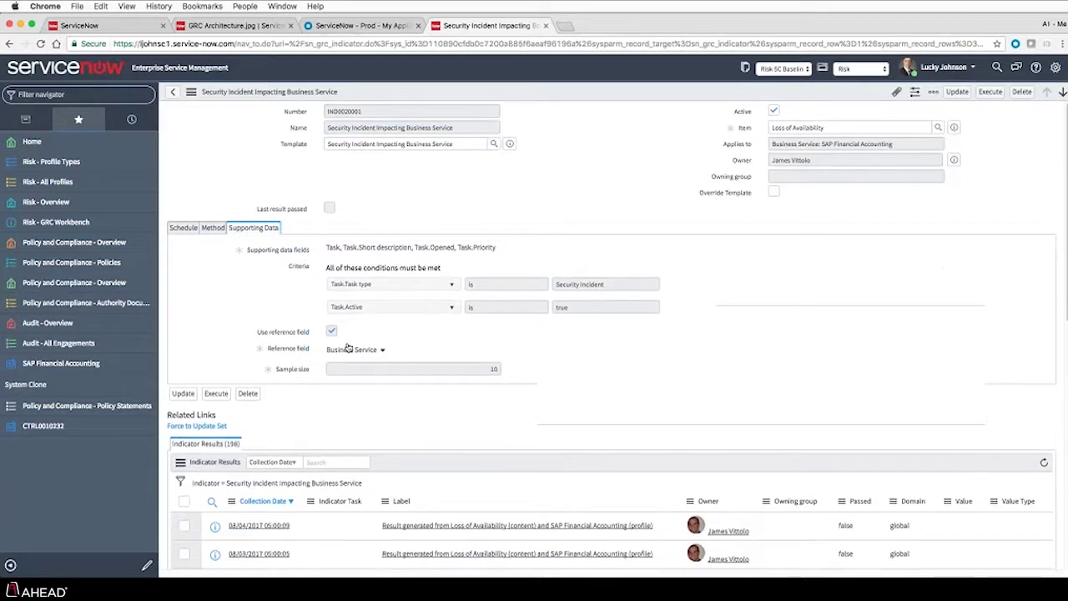
{"action": "scroll", "coordinate": [348, 347], "scroll_direction": "down", "scroll_amount": 3}
{"action": "left_click", "coordinate": [280, 472]}
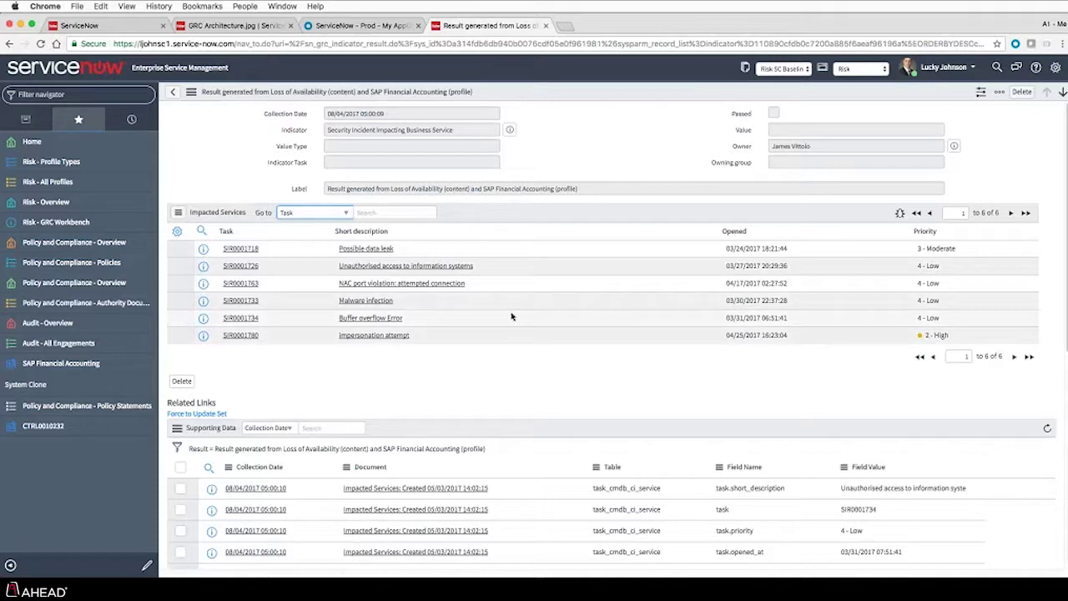
Step: Open the high-priority impersonation attempt incident and read its details and description
{"action": "left_click", "coordinate": [241, 335]}
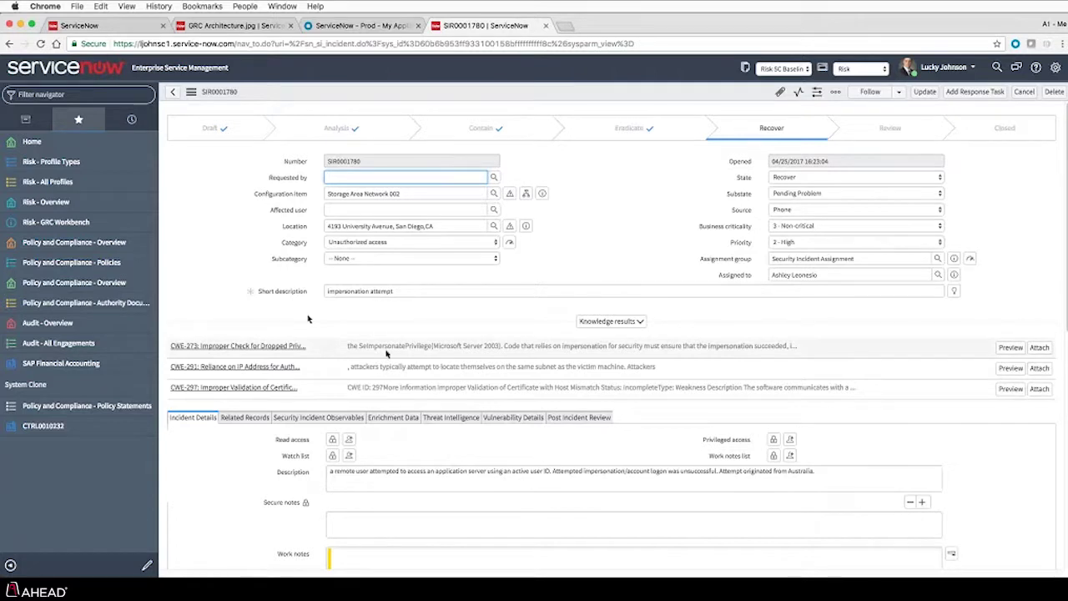
{"action": "scroll", "coordinate": [386, 354], "scroll_direction": "down", "scroll_amount": 3}
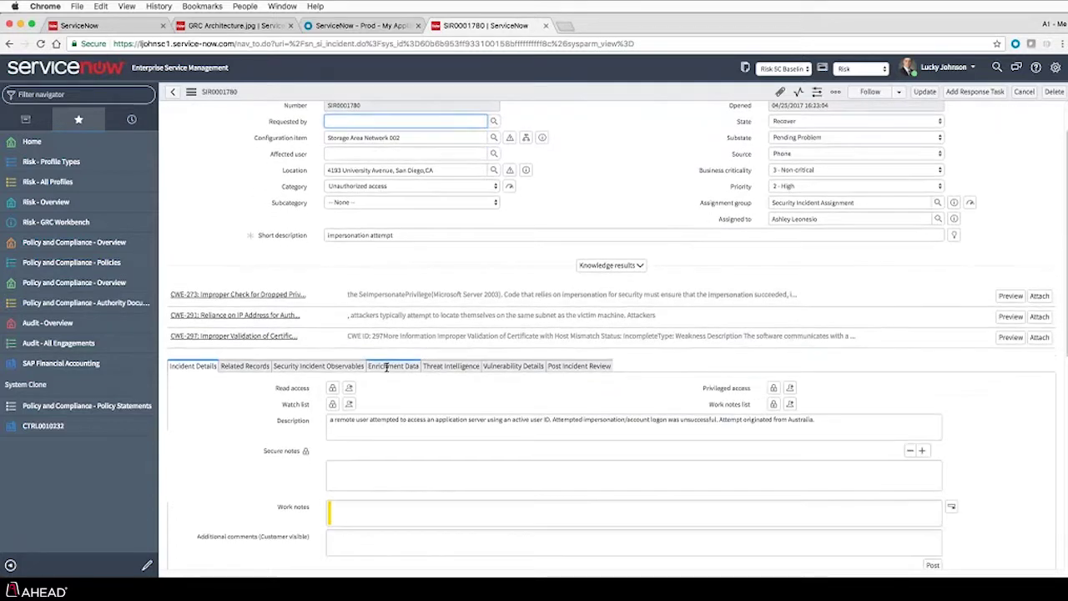
{"action": "scroll", "coordinate": [386, 371], "scroll_direction": "down", "scroll_amount": 3}
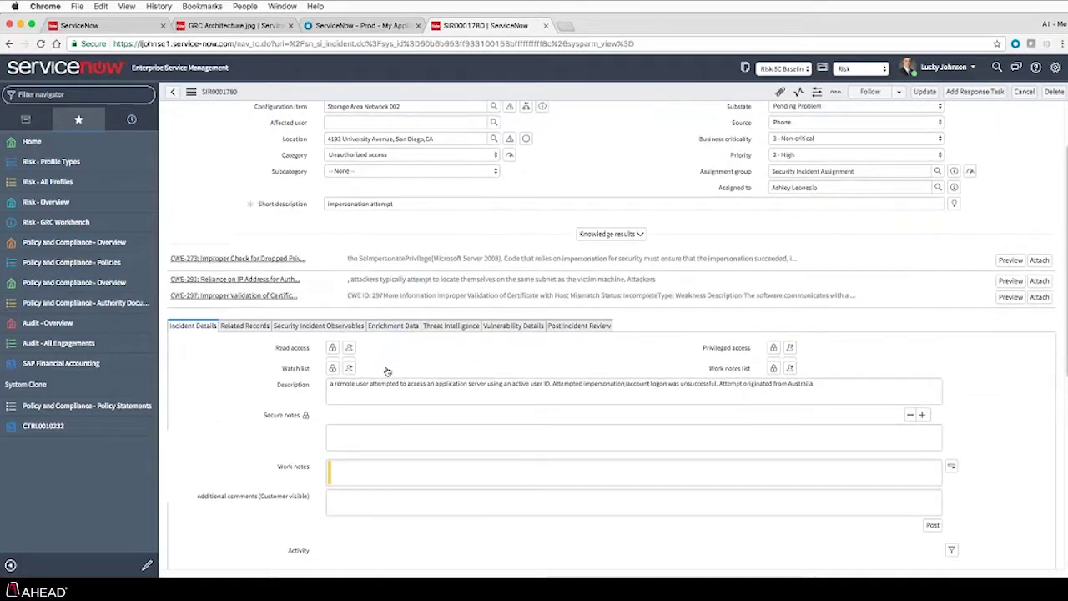
Step: View the dependency map of the incident's configuration item, Storage Area Network 002, and return to the incident
{"action": "scroll", "coordinate": [388, 359], "scroll_direction": "up", "scroll_amount": 7}
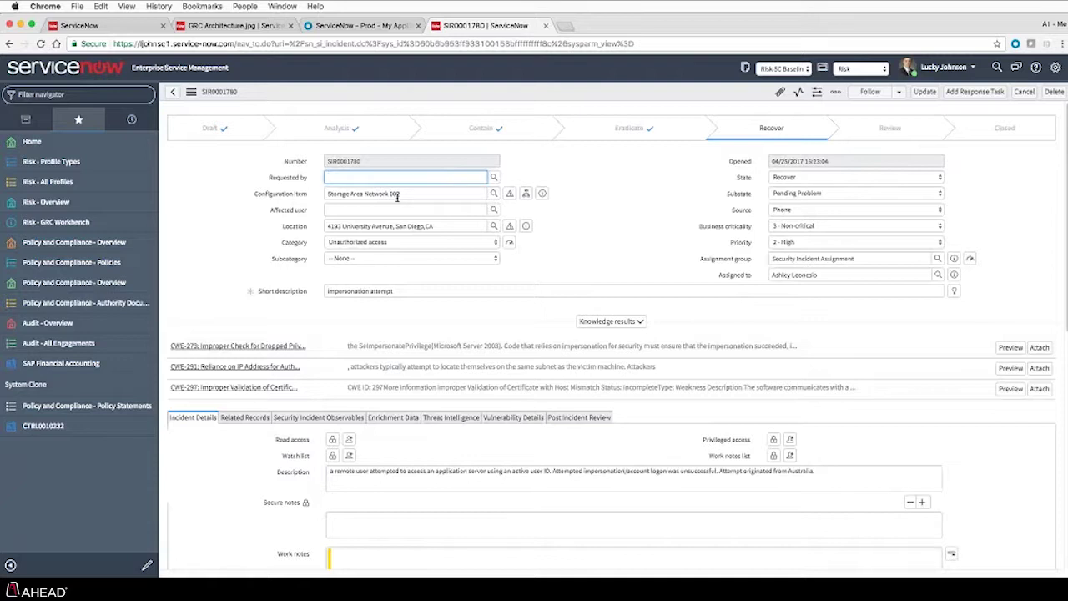
{"action": "left_click", "coordinate": [526, 195]}
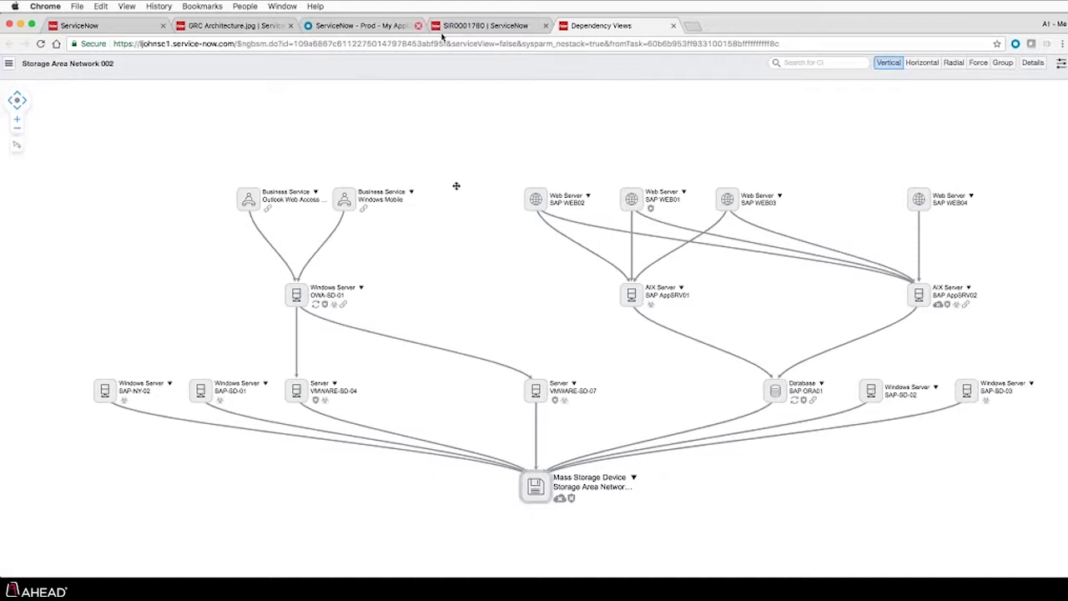
{"action": "left_click", "coordinate": [484, 26]}
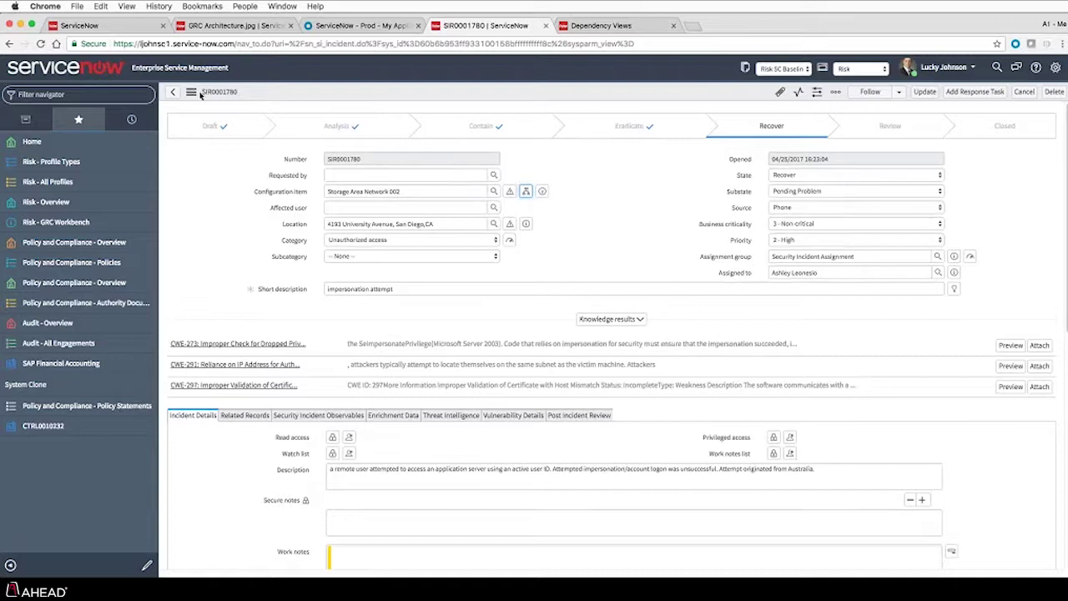
Step: Reopen the most recently visited Loss of Availability risk from the history and show the favorites list again
{"action": "left_click", "coordinate": [136, 121]}
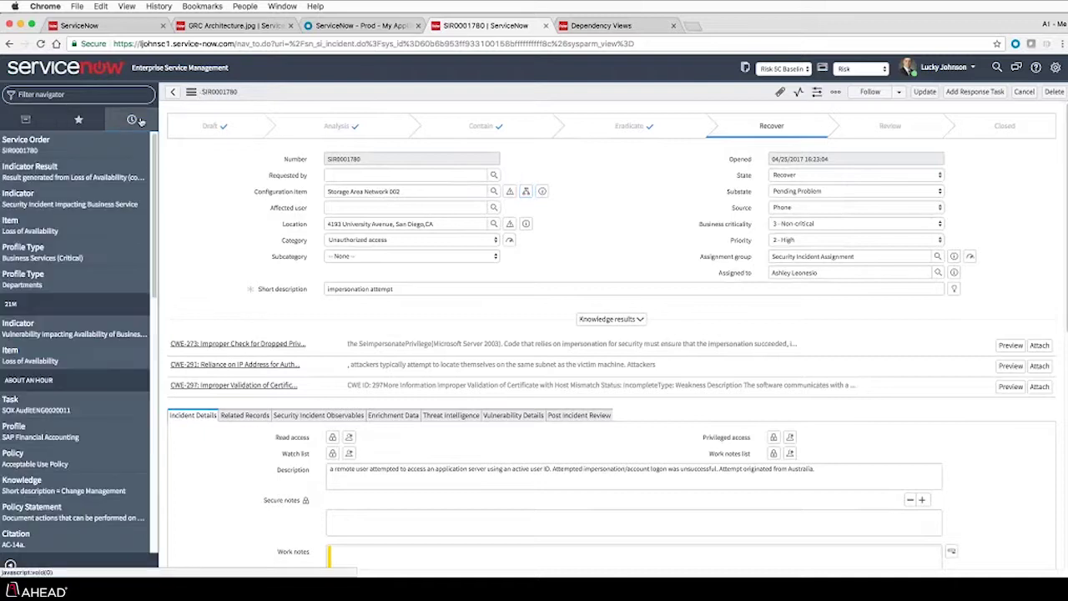
{"action": "left_click", "coordinate": [55, 166]}
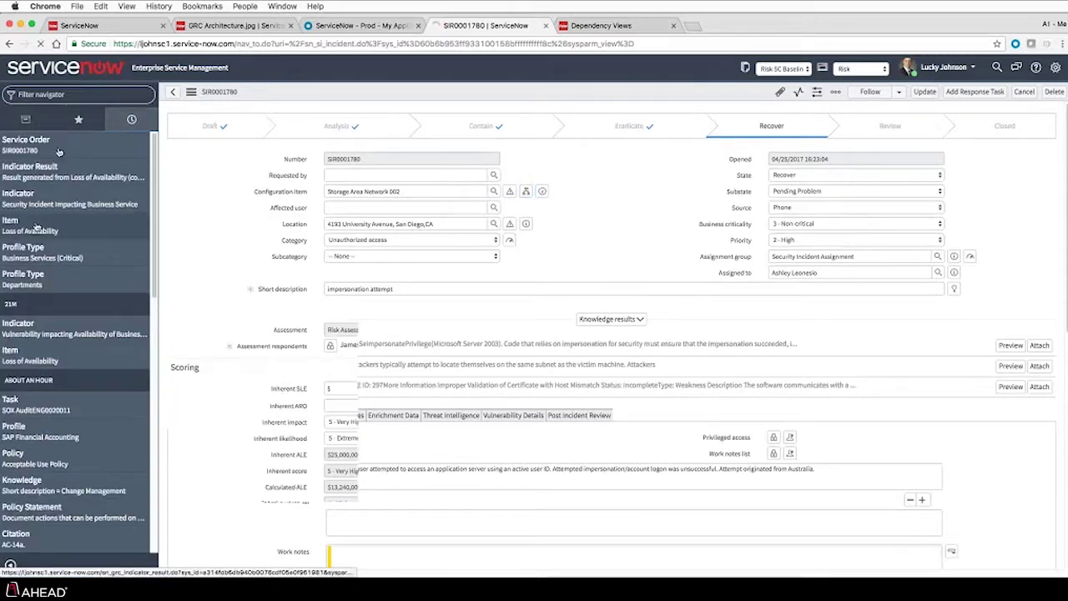
{"action": "left_click", "coordinate": [79, 120]}
{"action": "scroll", "coordinate": [264, 295], "scroll_direction": "down", "scroll_amount": 2}
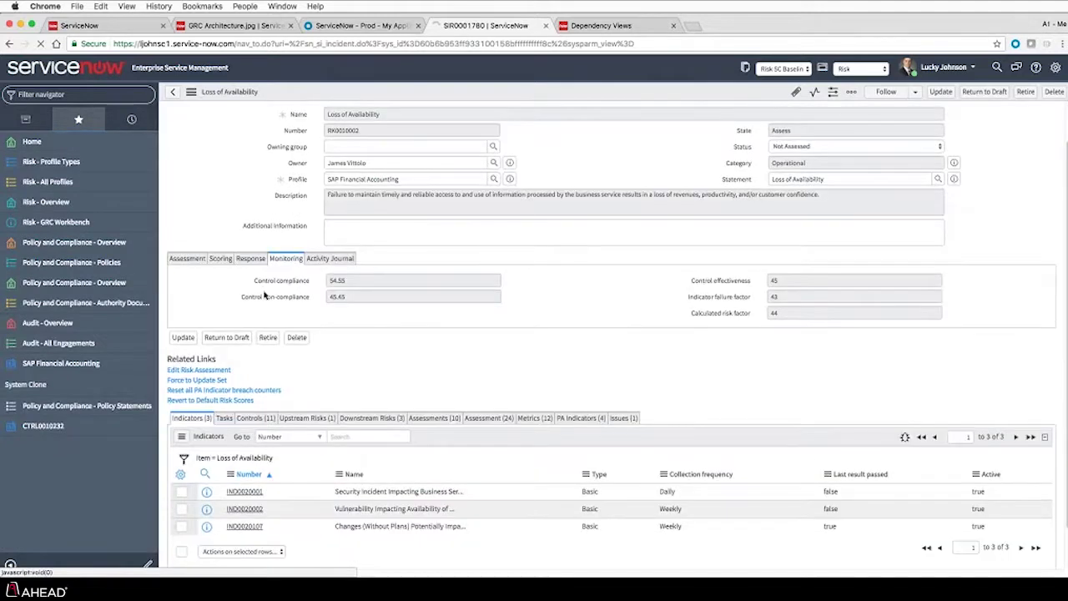
Step: Open the Vulnerability Impacting Availability of Business Service indicator and examine its schedule, method and supporting data criteria
{"action": "scroll", "coordinate": [263, 294], "scroll_direction": "down", "scroll_amount": 2}
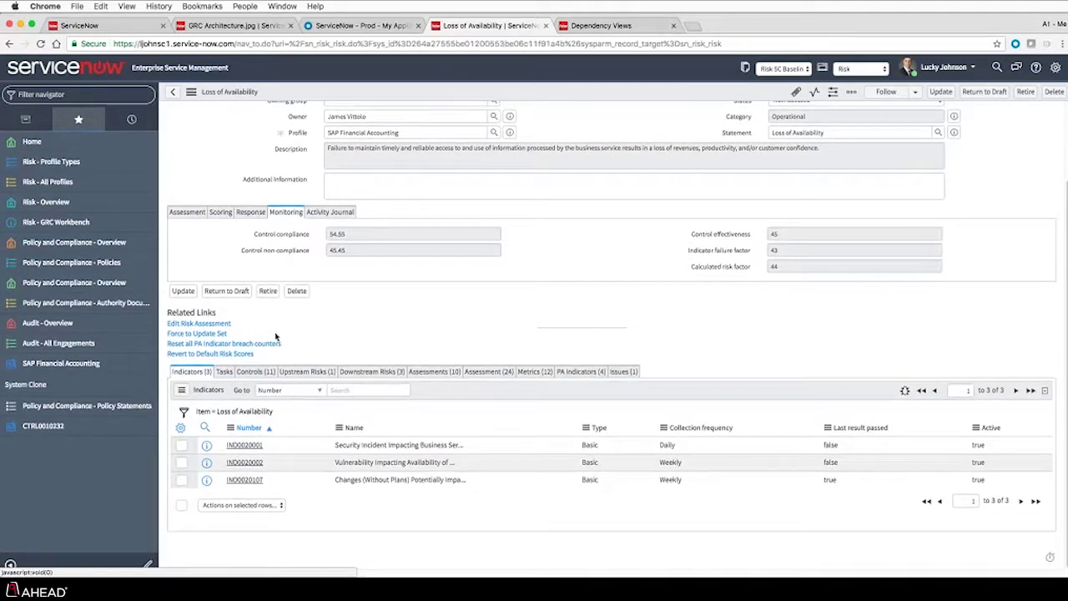
{"action": "left_click", "coordinate": [255, 466]}
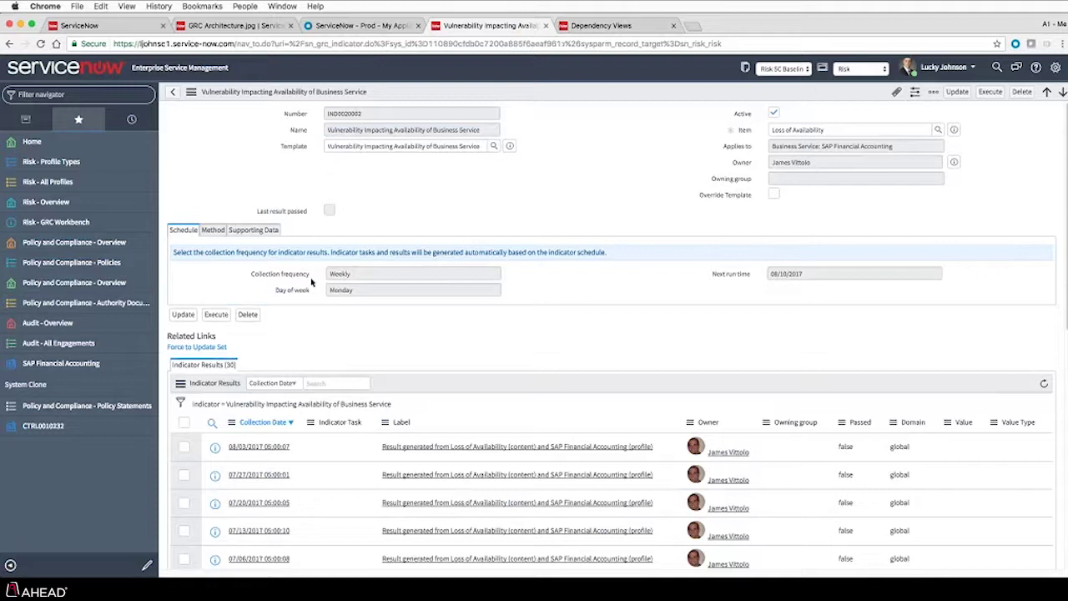
{"action": "left_click", "coordinate": [220, 232]}
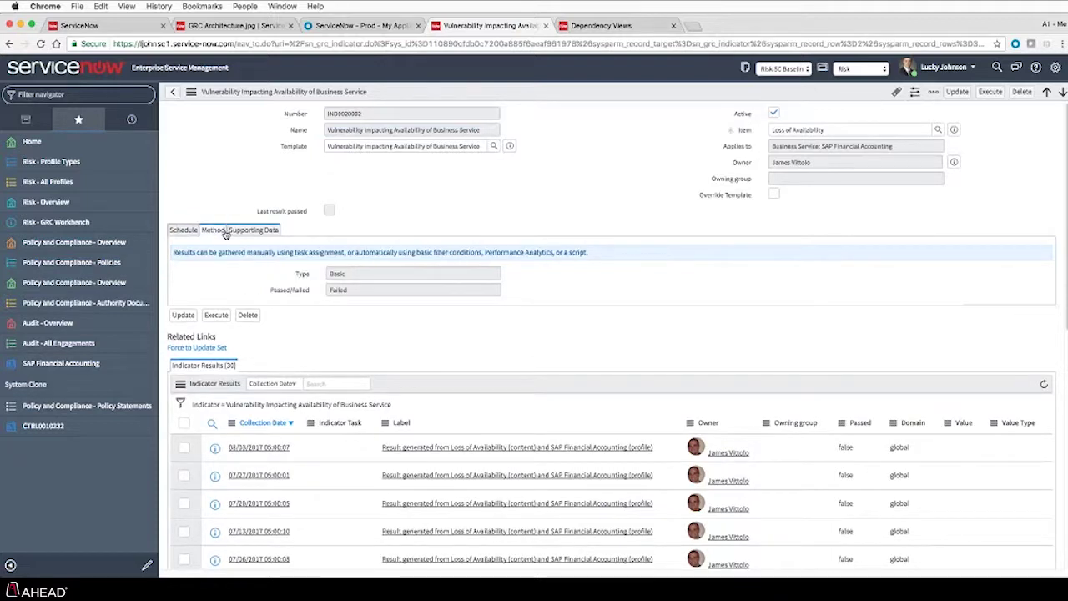
{"action": "left_click", "coordinate": [252, 235]}
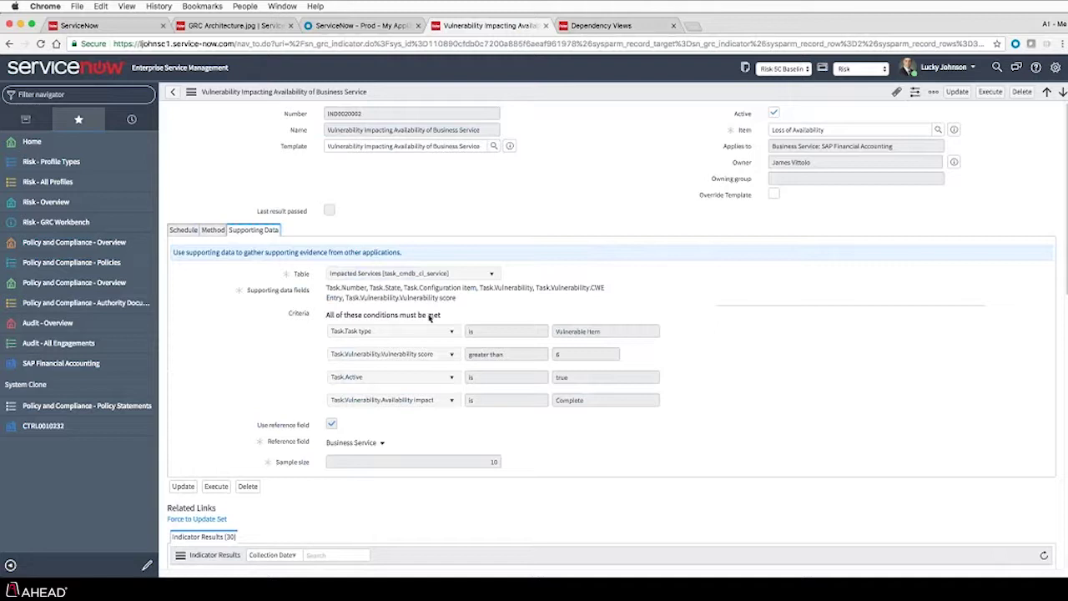
{"action": "left_click", "coordinate": [561, 357]}
{"action": "left_click", "coordinate": [557, 356]}
{"action": "type", "text": "6"}
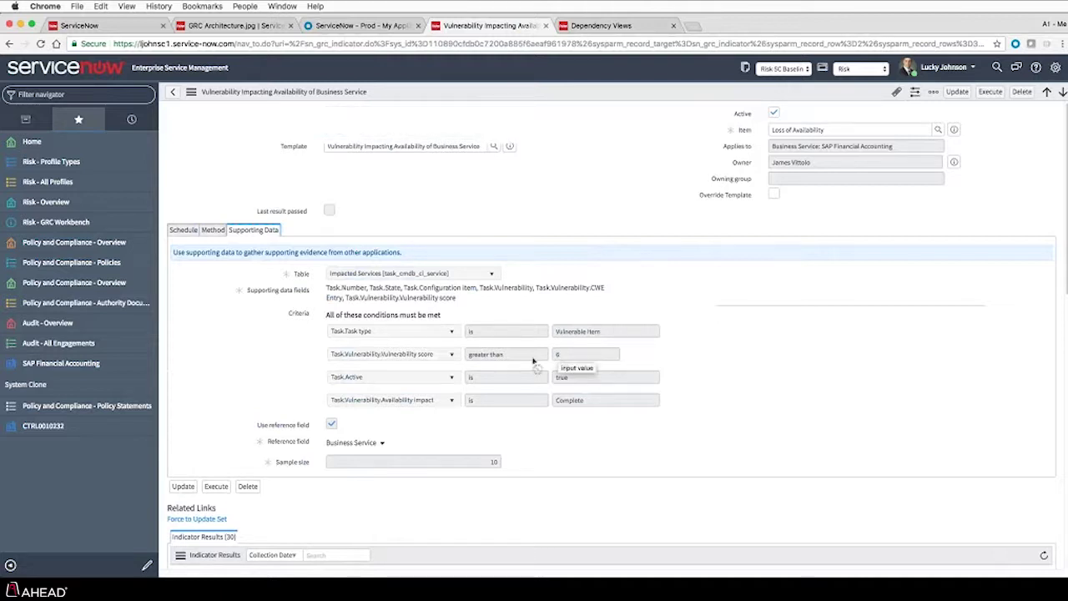
Step: Open the indicator result collected on 08/03/2017 and examine its vulnerable items, their CVE entries and vulnerability scores
{"action": "scroll", "coordinate": [534, 360], "scroll_direction": "down", "scroll_amount": 3}
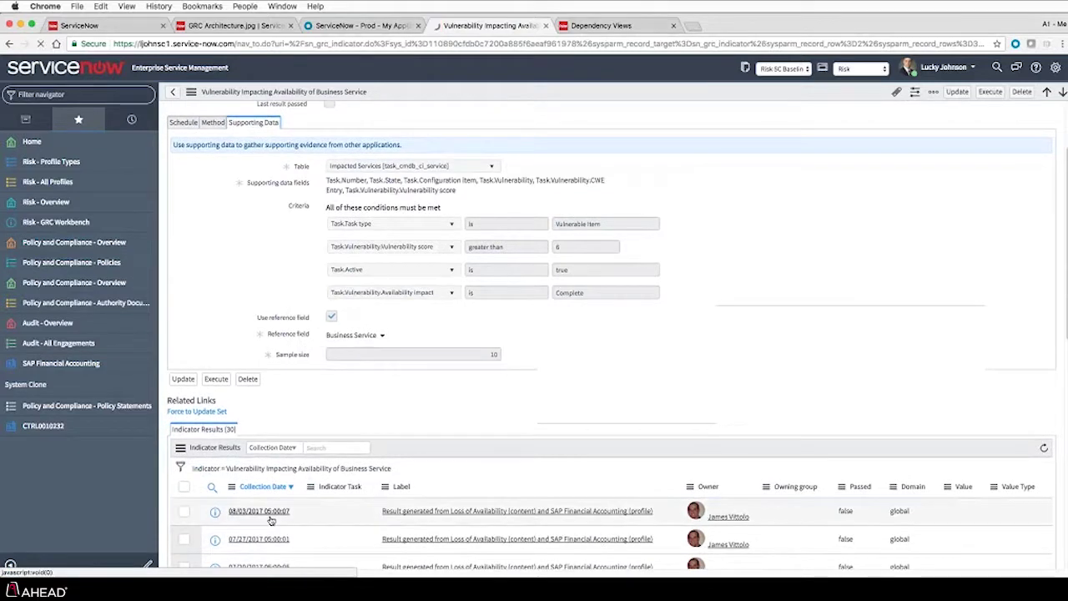
{"action": "left_click", "coordinate": [271, 519]}
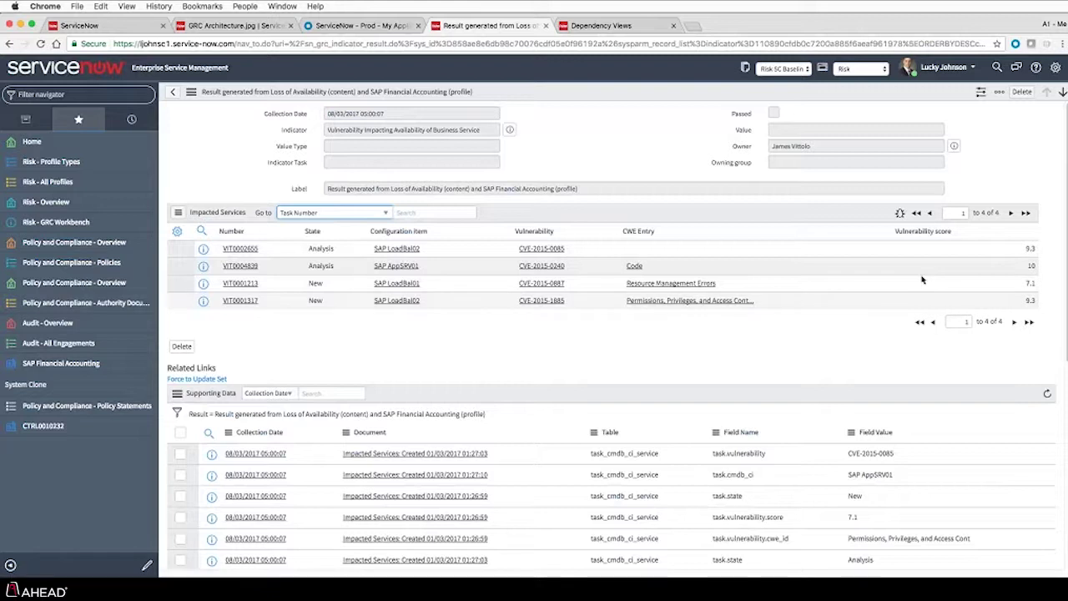
{"action": "scroll", "coordinate": [1028, 241], "scroll_direction": "down", "scroll_amount": 1}
{"action": "scroll", "coordinate": [1028, 240], "scroll_direction": "down", "scroll_amount": 1}
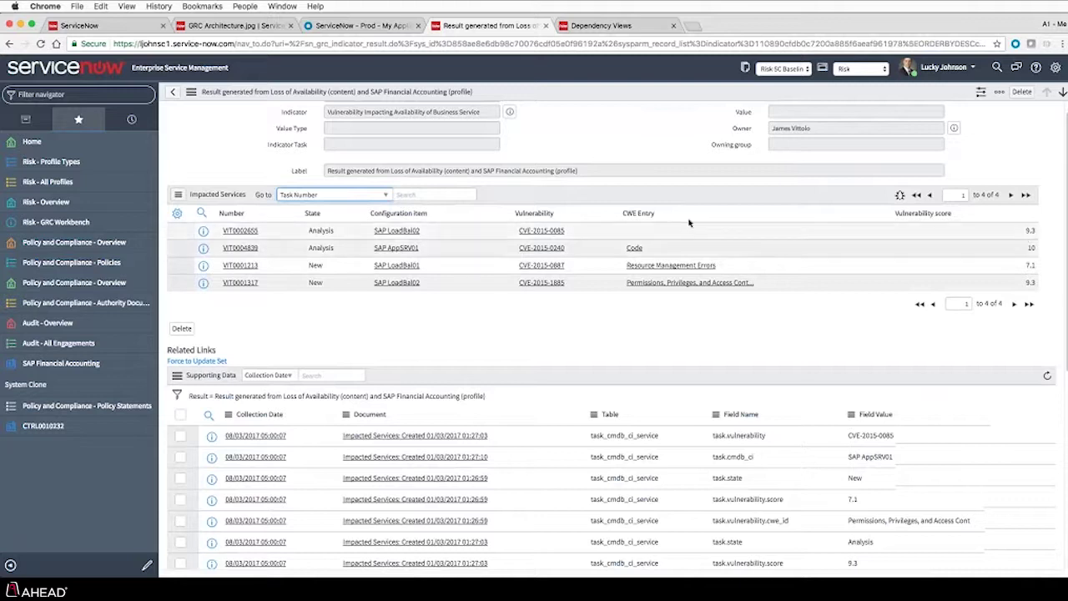
Step: Open the vulnerable item for SAP AppSRV01 through its impacted service record and read the CVE-2015-0240 entry's summary
{"action": "left_click", "coordinate": [203, 248]}
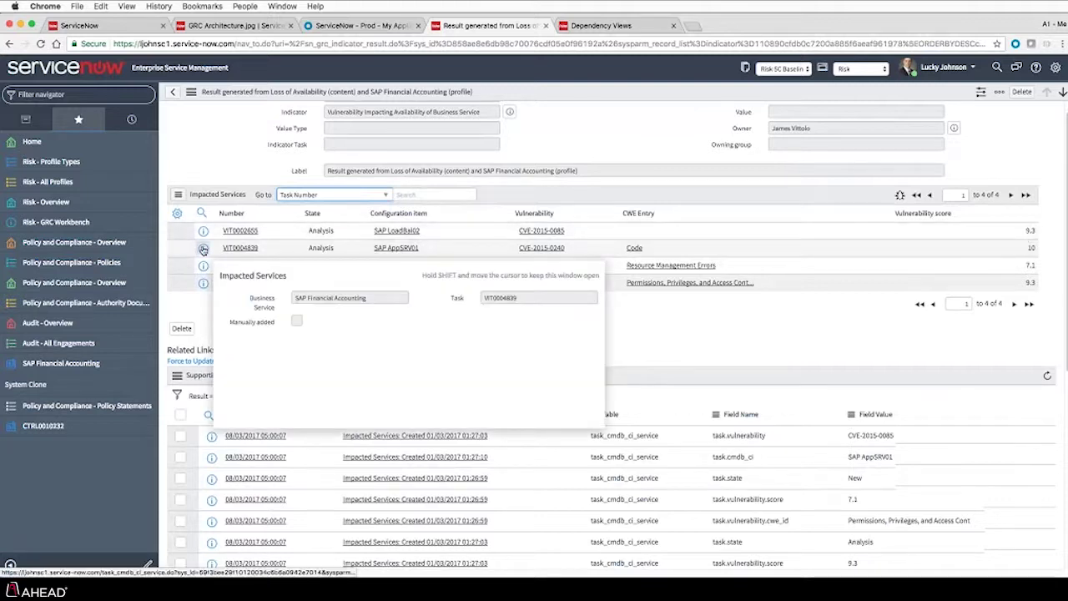
{"action": "left_click", "coordinate": [225, 249]}
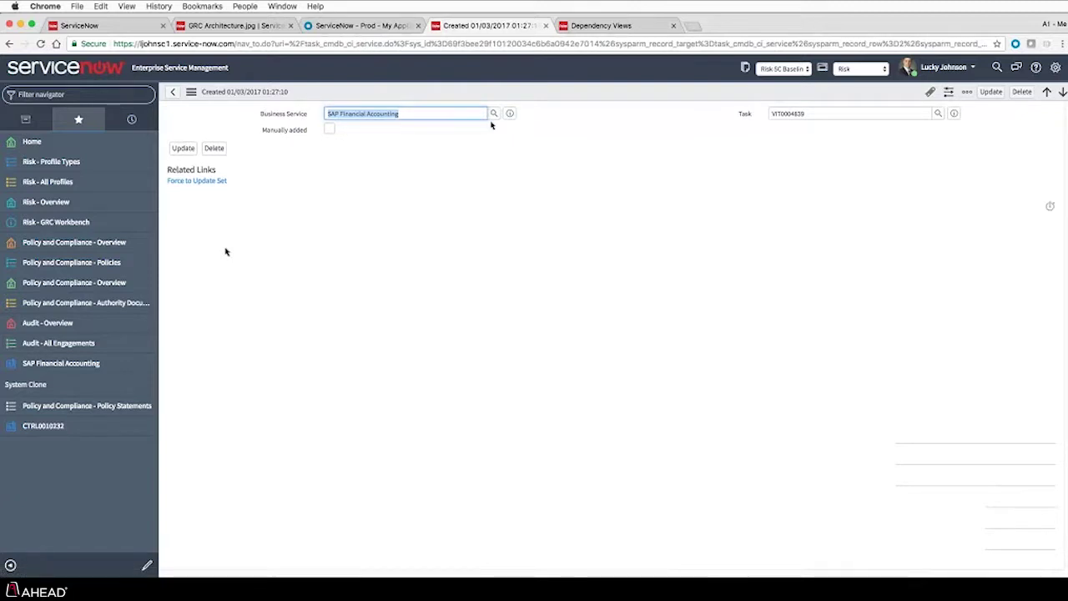
{"action": "left_click", "coordinate": [954, 113]}
{"action": "left_click", "coordinate": [806, 150]}
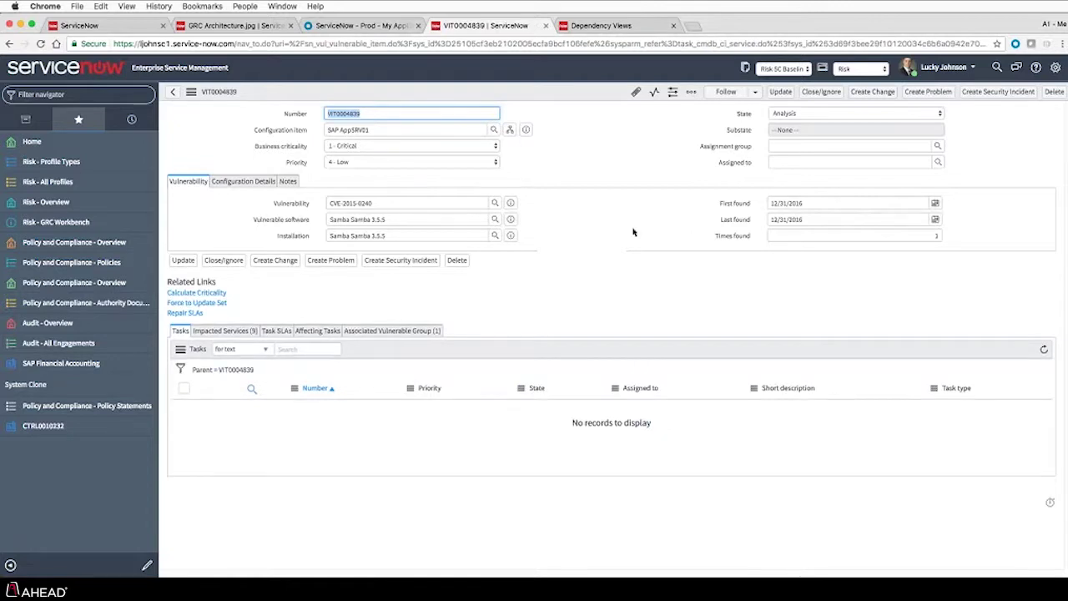
{"action": "mouse_move", "coordinate": [512, 205]}
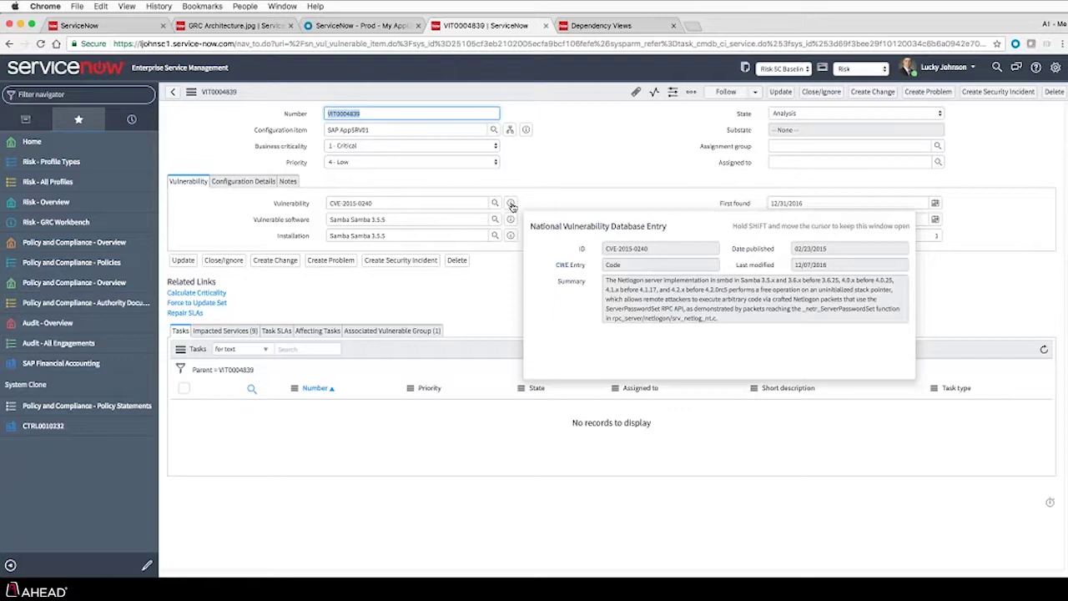
{"action": "left_click", "coordinate": [551, 175]}
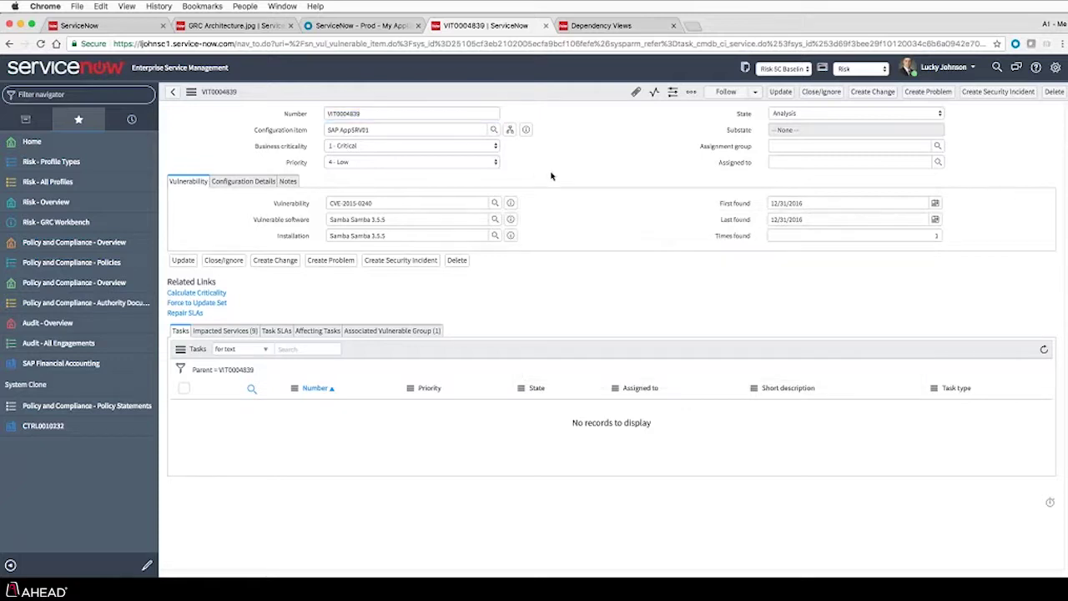
Step: Go back from the vulnerable item through the indicator result and indicator to the Loss of Availability risk
{"action": "left_click", "coordinate": [173, 92]}
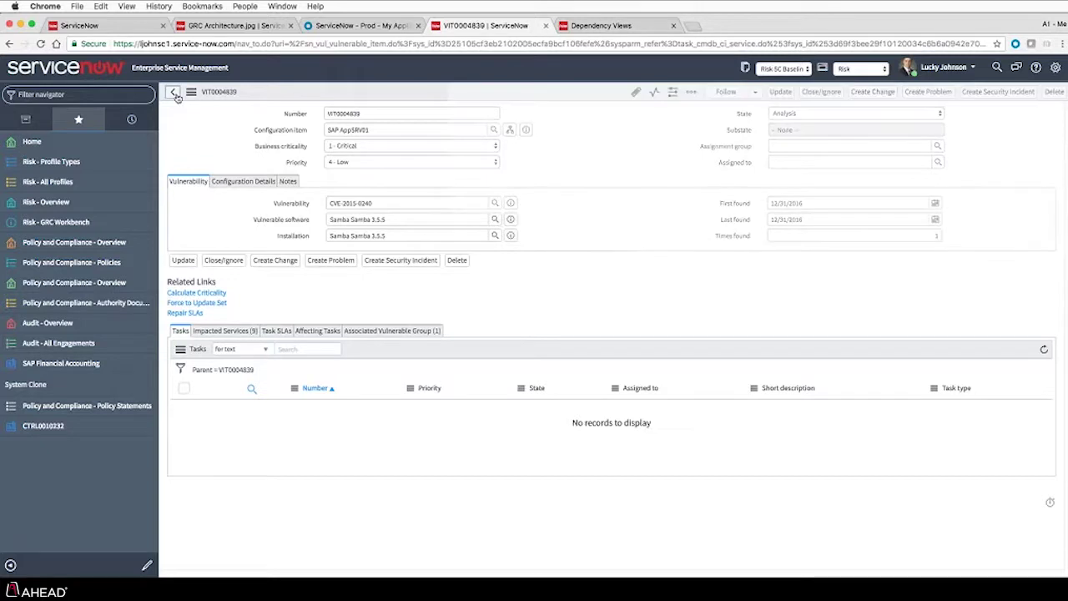
{"action": "left_click", "coordinate": [172, 93]}
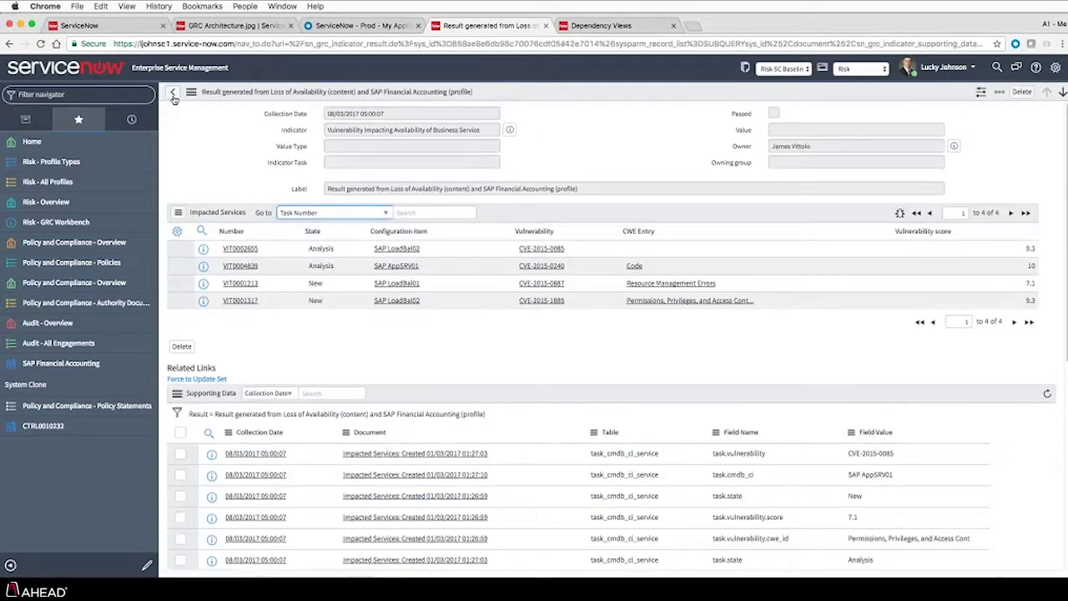
{"action": "left_click", "coordinate": [173, 93]}
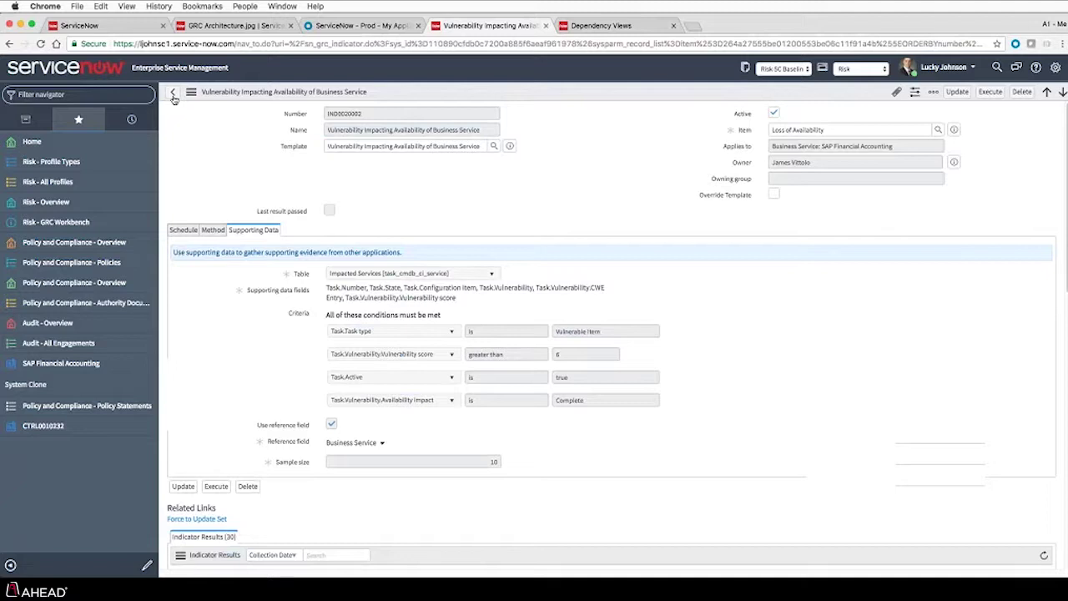
{"action": "left_click", "coordinate": [173, 93]}
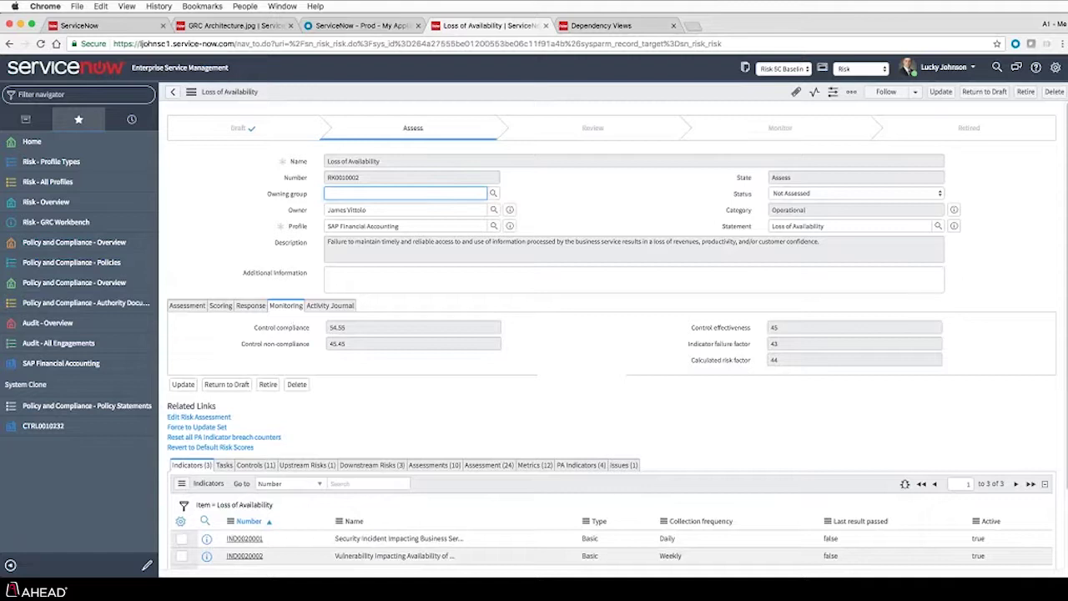
Step: List the controls related to the Loss of Availability risk and review their states and compliance statuses
{"action": "scroll", "coordinate": [364, 372], "scroll_direction": "down", "scroll_amount": 2}
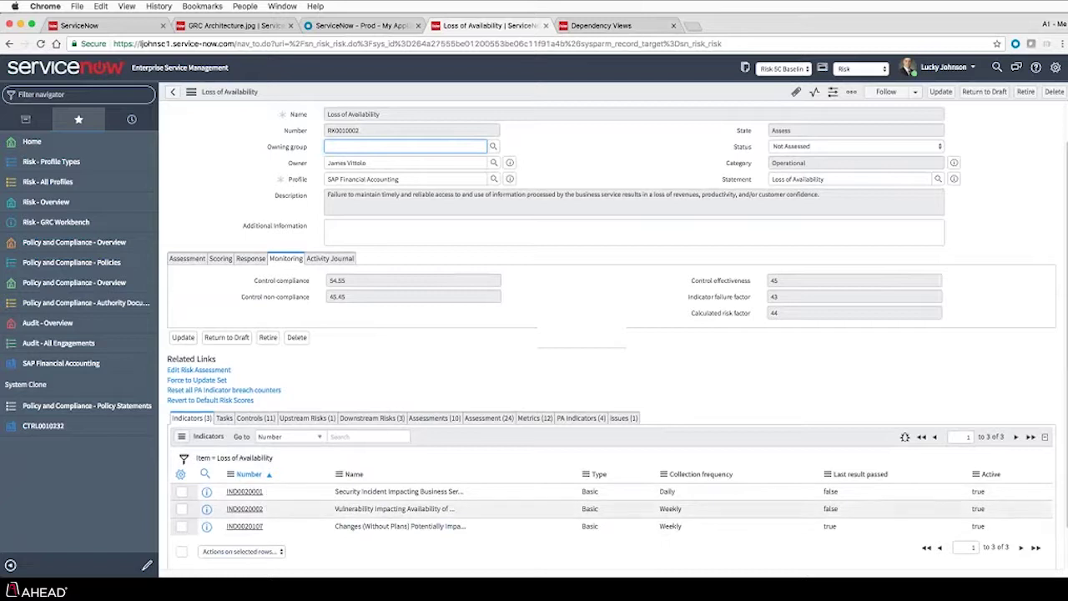
{"action": "left_click", "coordinate": [254, 417]}
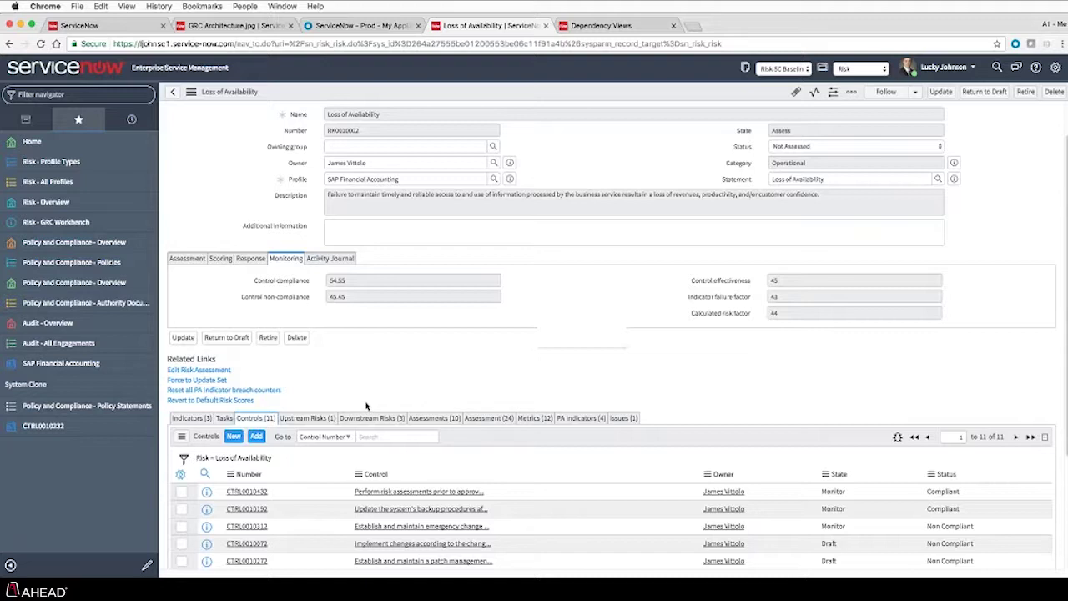
{"action": "scroll", "coordinate": [367, 405], "scroll_direction": "down", "scroll_amount": 2}
{"action": "scroll", "coordinate": [368, 404], "scroll_direction": "down", "scroll_amount": 5}
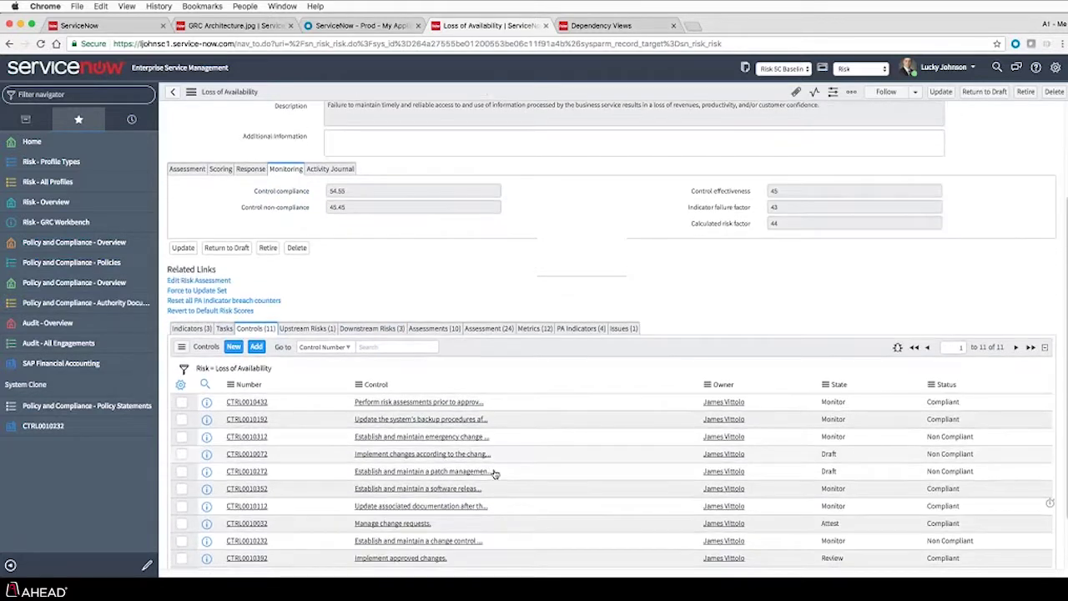
{"action": "scroll", "coordinate": [494, 473], "scroll_direction": "down", "scroll_amount": 4}
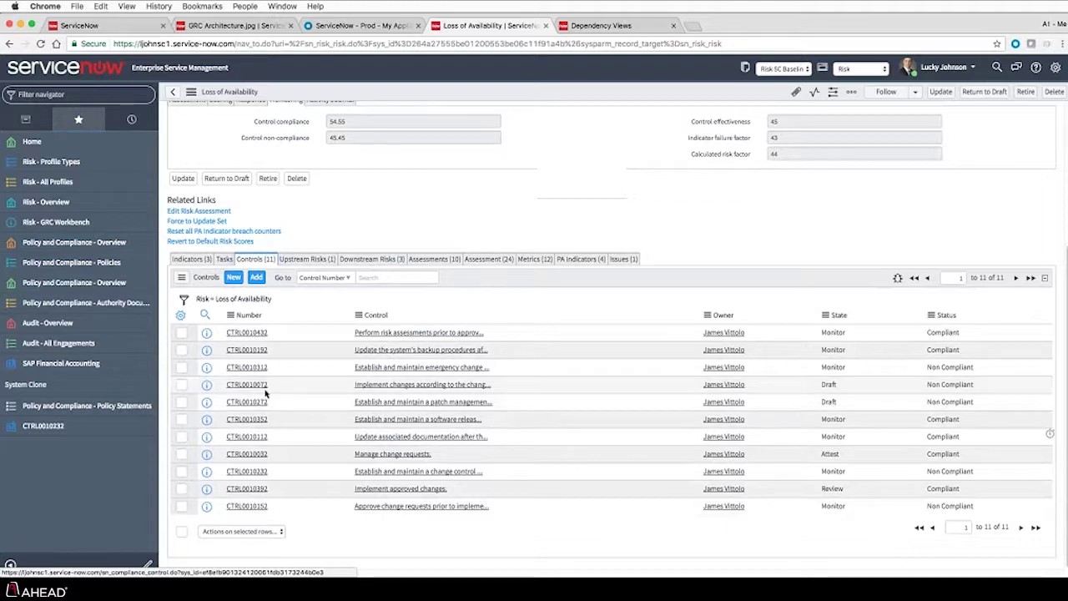
Step: Open the "Establish and maintain a patch management program" control and review its attestation settings and related issues
{"action": "mouse_move", "coordinate": [207, 402]}
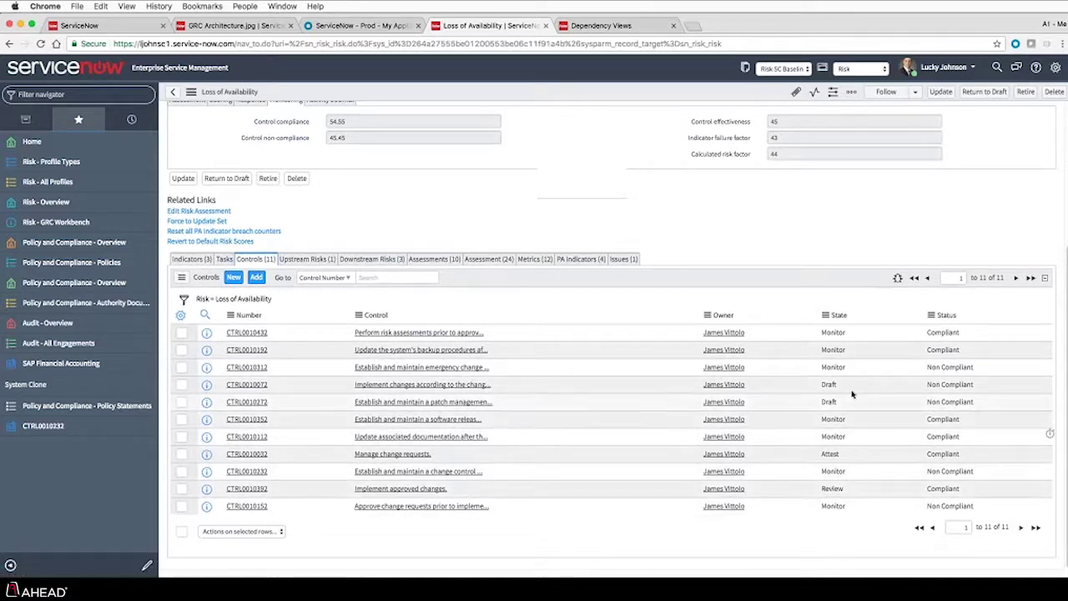
{"action": "left_click", "coordinate": [427, 401]}
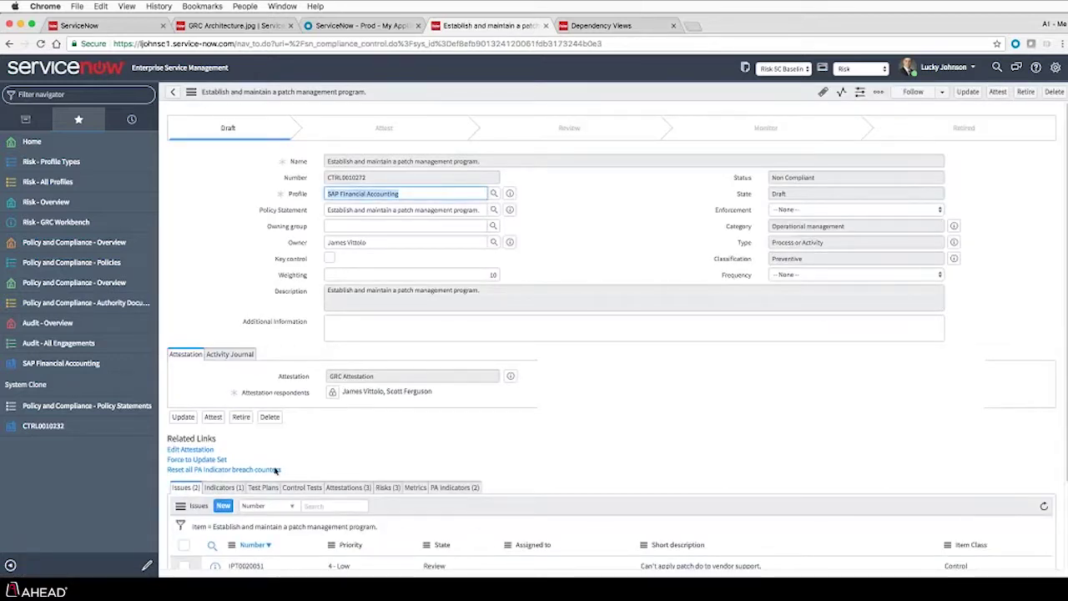
{"action": "scroll", "coordinate": [283, 492], "scroll_direction": "down", "scroll_amount": 2}
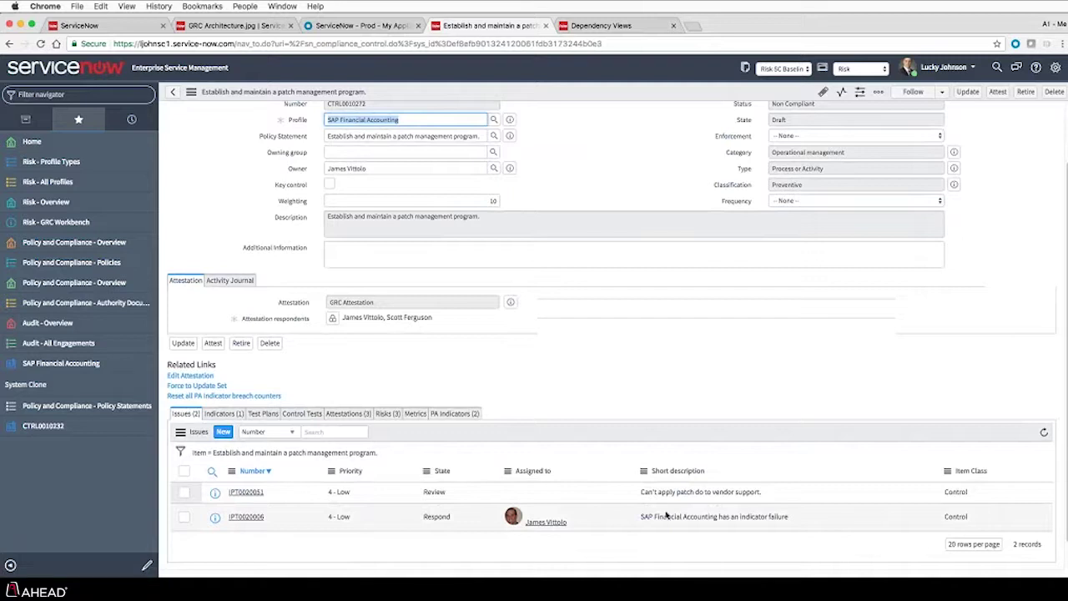
Step: Review the indicators linked to the patch management program control and its overall record
{"action": "left_click", "coordinate": [224, 414]}
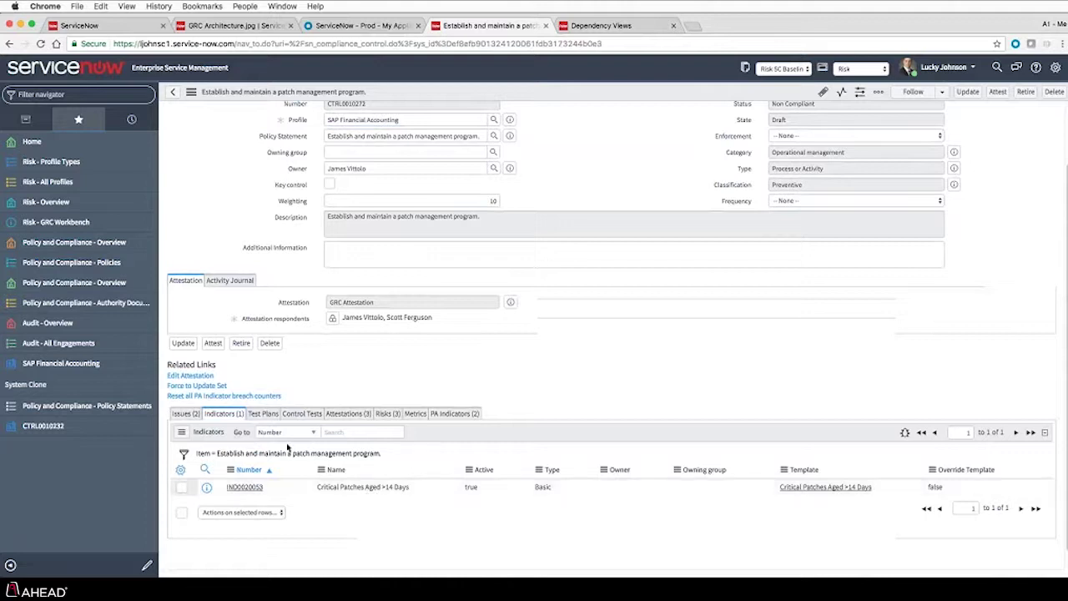
{"action": "scroll", "coordinate": [718, 290], "scroll_direction": "up", "scroll_amount": 2}
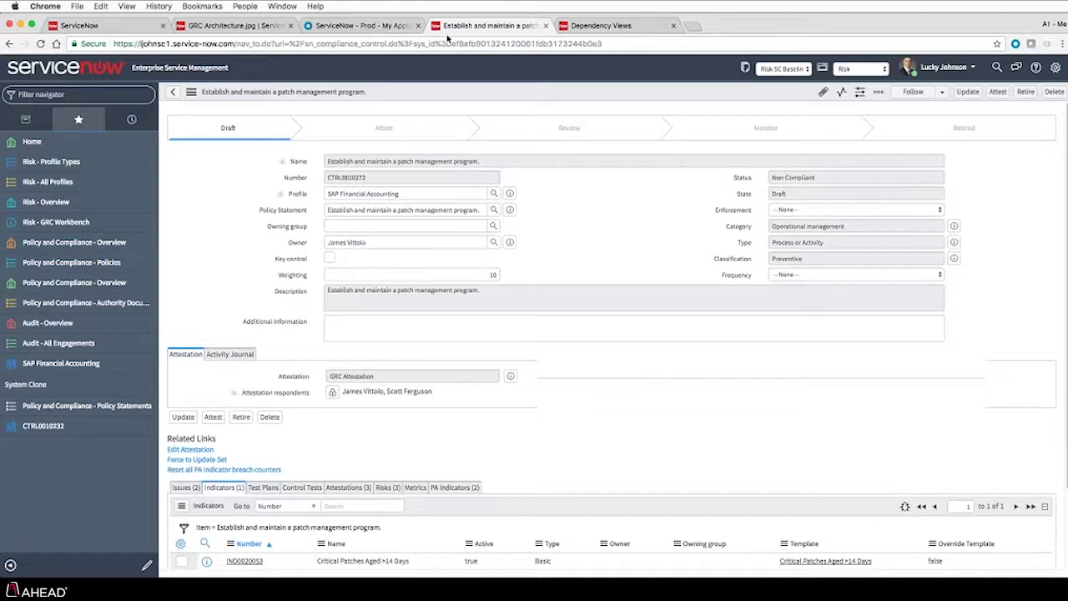
Step: Open the Policy Overview dashboard and filter it to the Change Management policy
{"action": "left_click", "coordinate": [67, 243]}
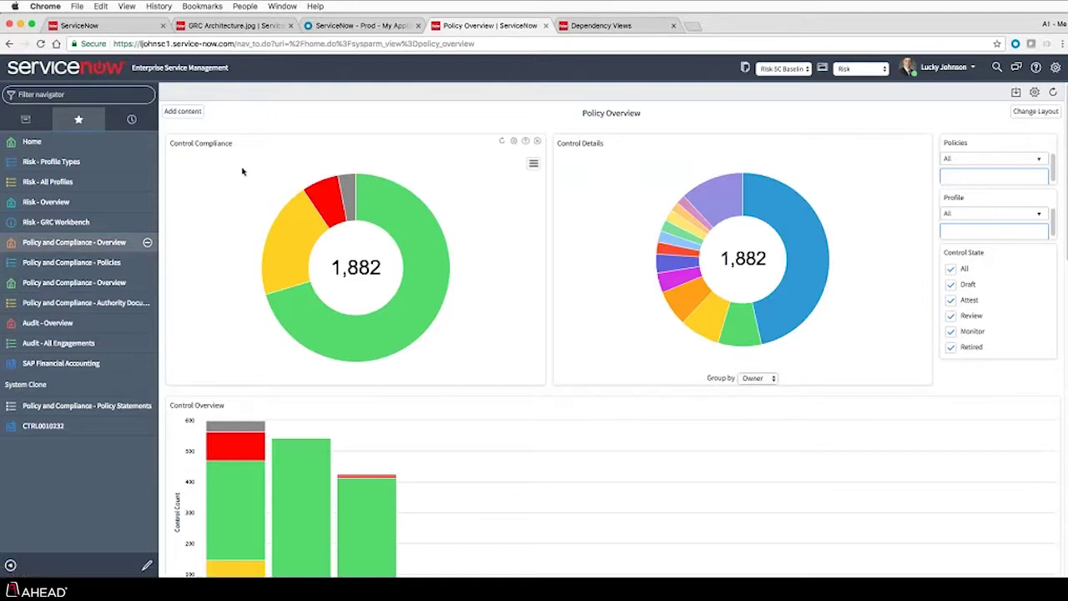
{"action": "mouse_move", "coordinate": [707, 191]}
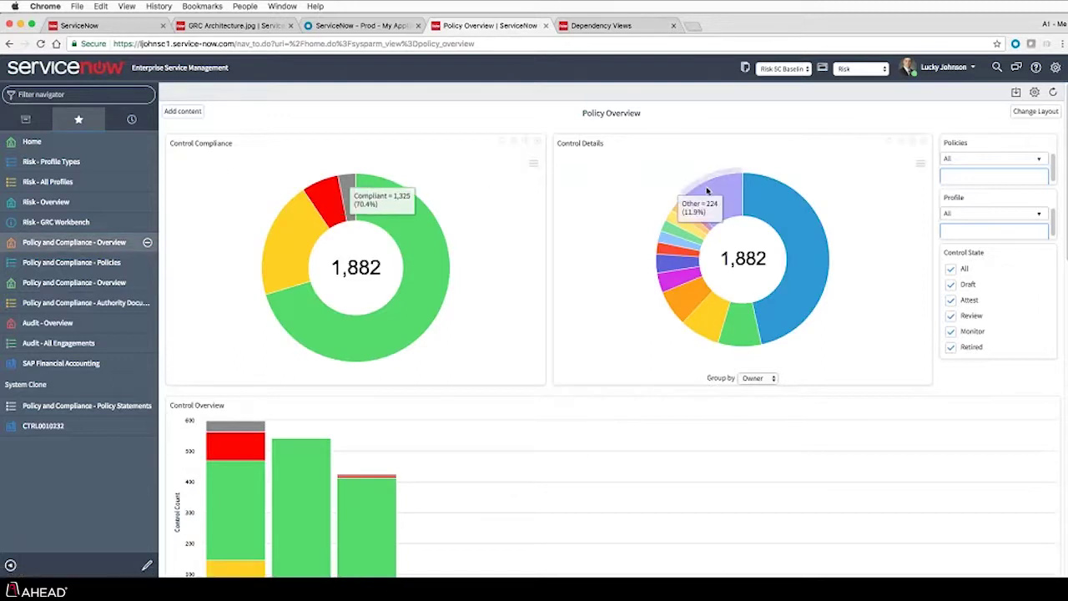
{"action": "left_click", "coordinate": [958, 177]}
{"action": "type", "text": "change"}
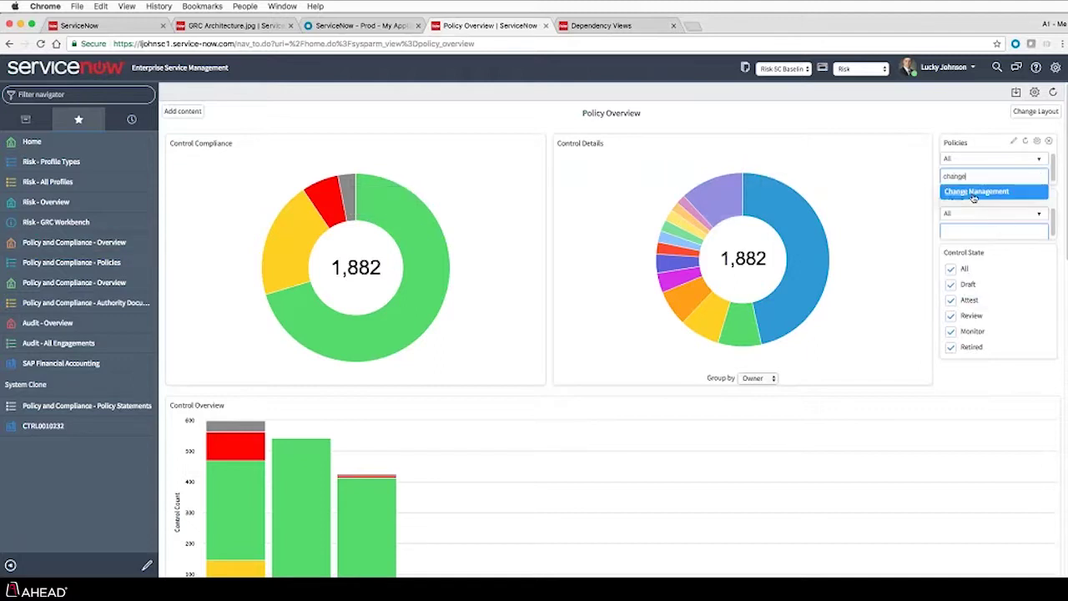
{"action": "left_click", "coordinate": [973, 193]}
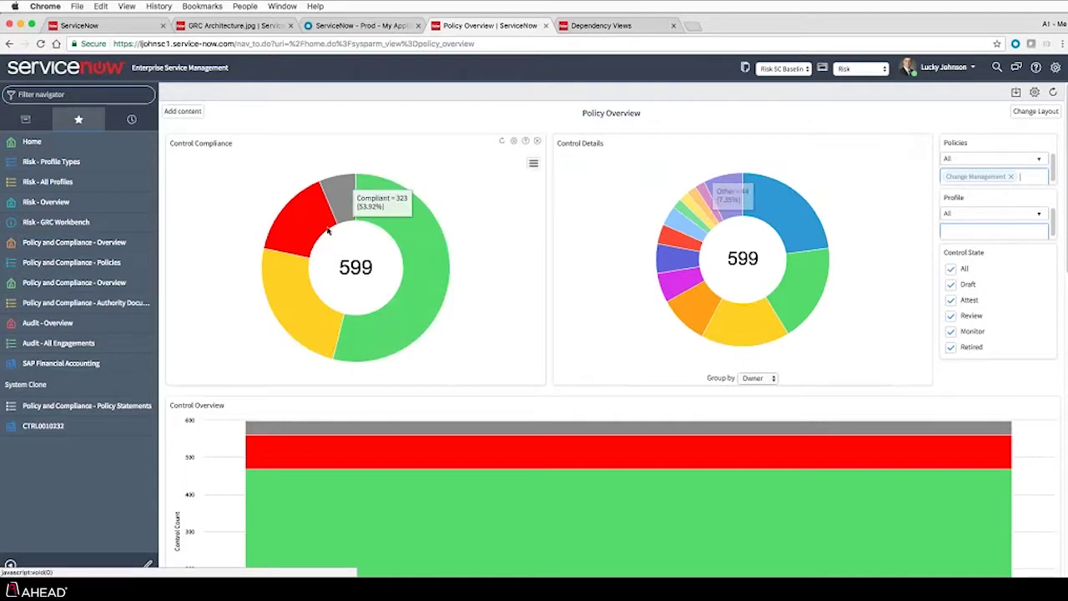
Step: Drill into the non-compliant Change Management controls and filter the list to names matching "*patch"
{"action": "mouse_move", "coordinate": [324, 226]}
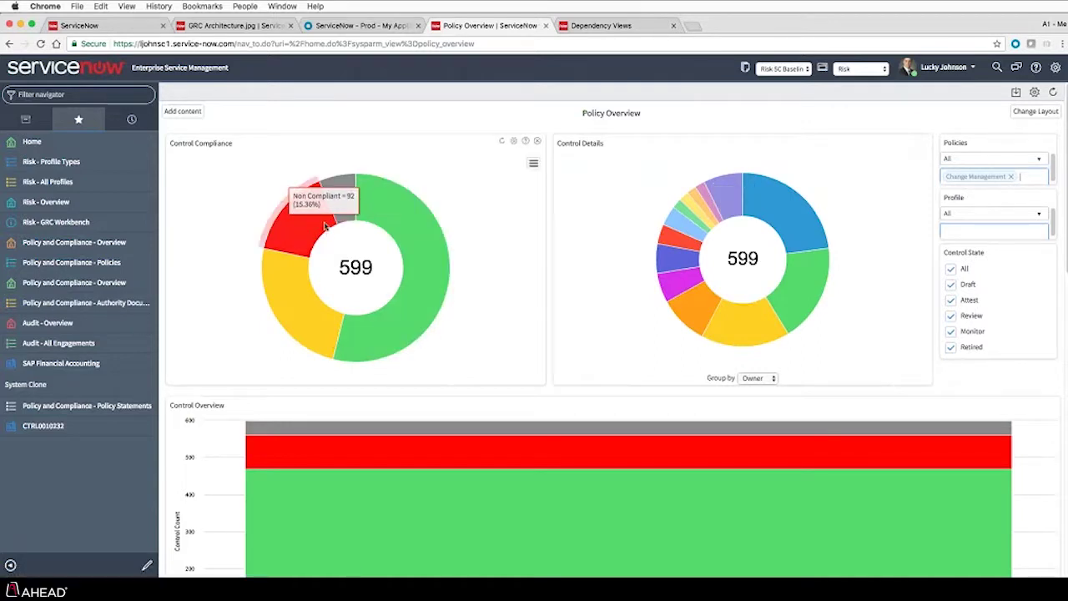
{"action": "left_click", "coordinate": [323, 225]}
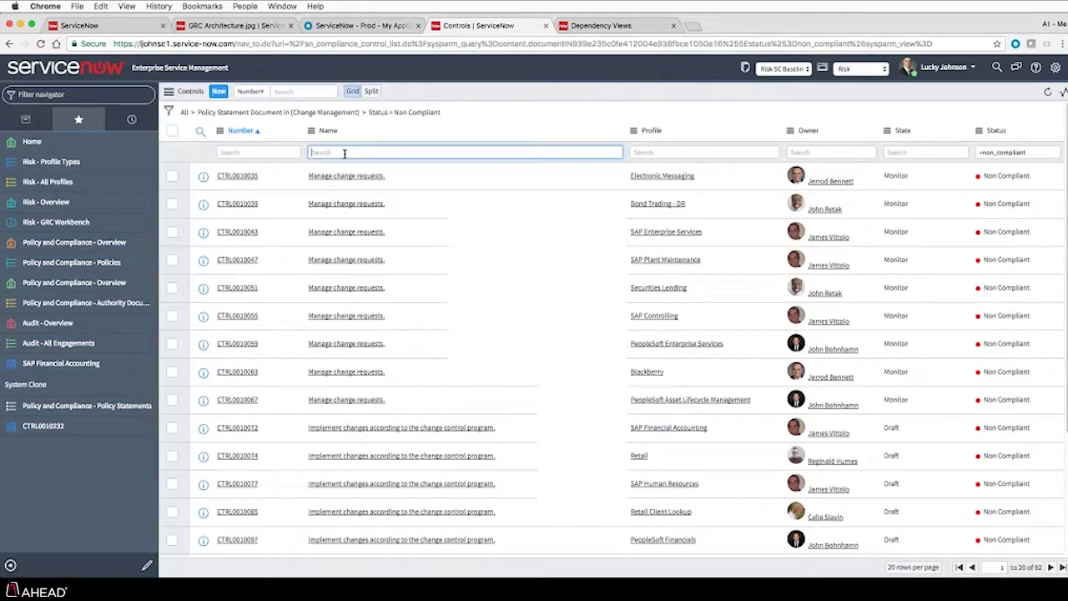
{"action": "type", "text": "*patch"}
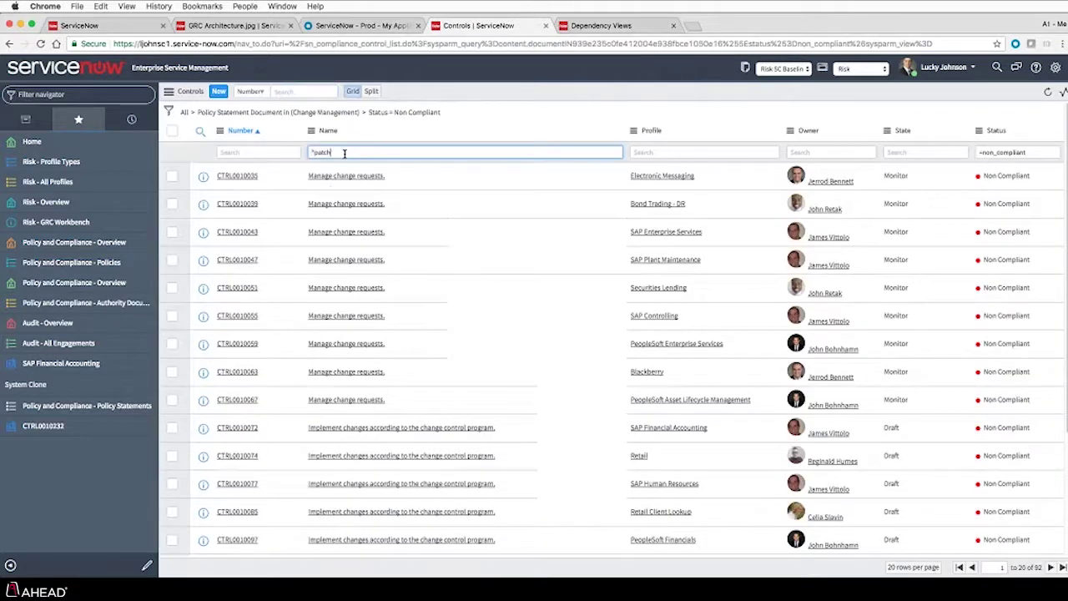
{"action": "key", "text": "Return"}
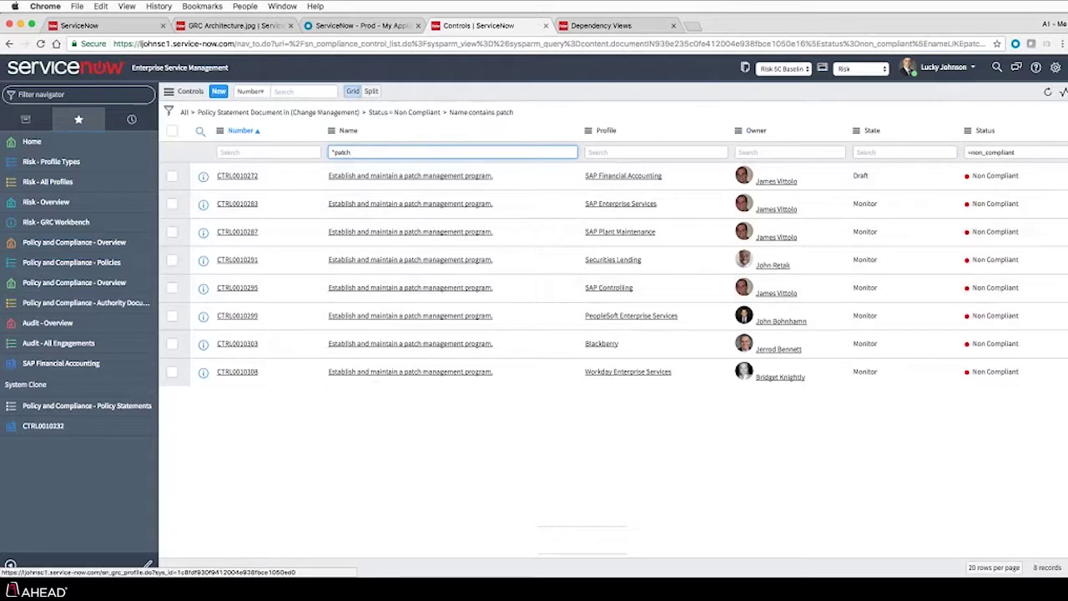
Step: Duplicate the controls list in a second browser tab and load the instance's Service Portal there using the /sp address
{"action": "right_click", "coordinate": [451, 25]}
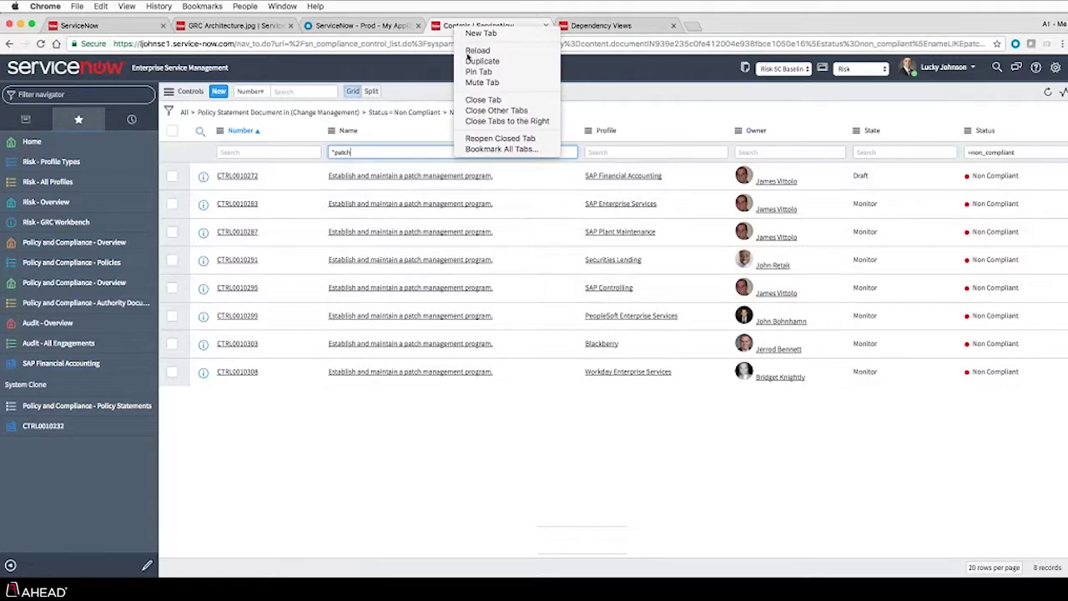
{"action": "left_click", "coordinate": [470, 57]}
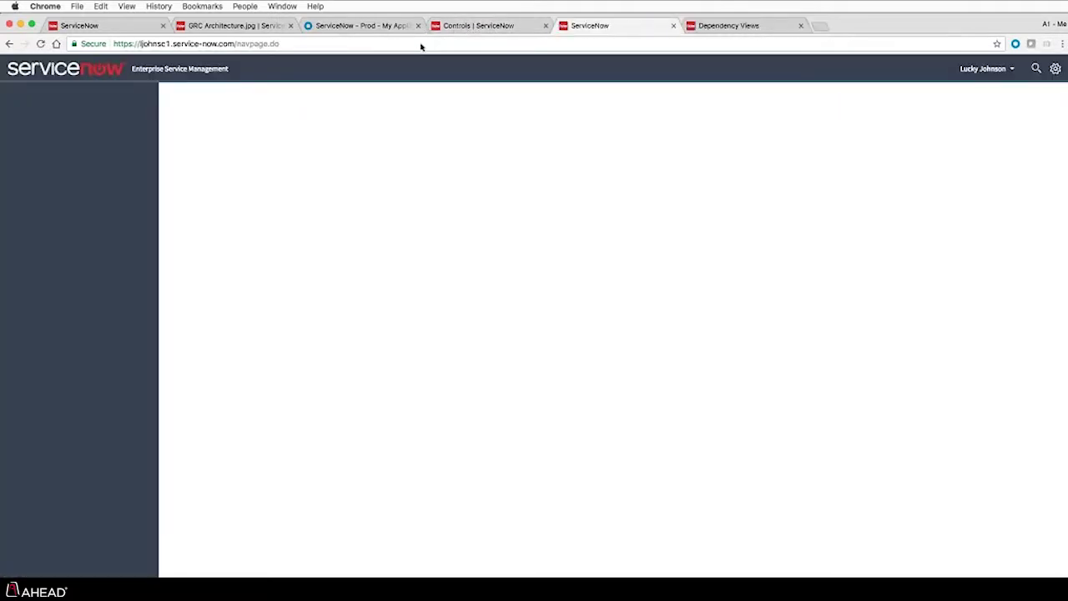
{"action": "left_click_drag", "start_coordinate": [282, 43], "coordinate": [263, 42]}
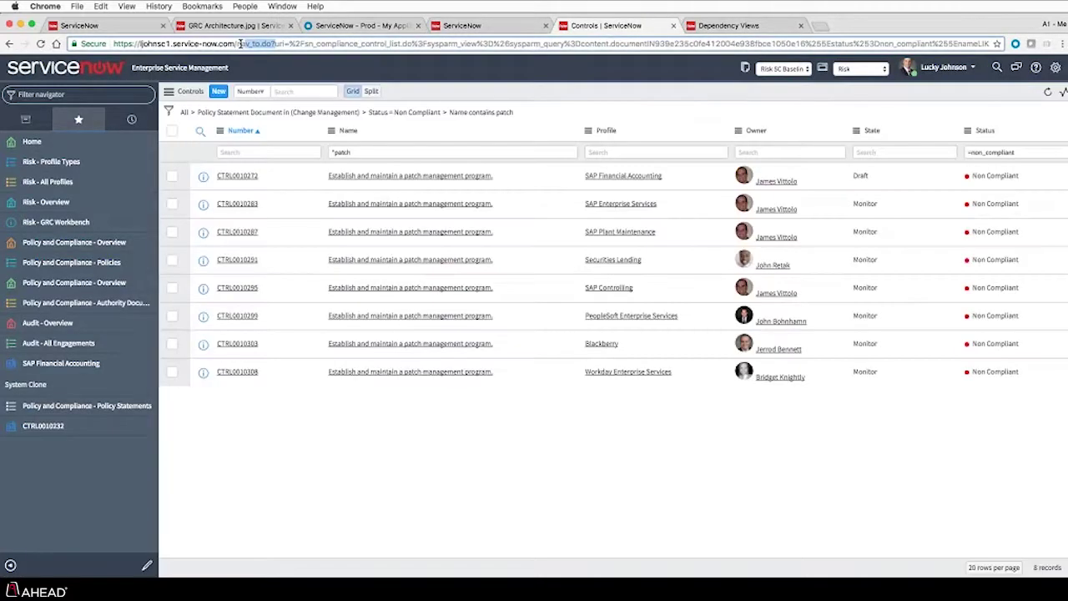
{"action": "key", "text": "Left"}
{"action": "key", "text": "shift+End"}
{"action": "type", "text": "sp"}
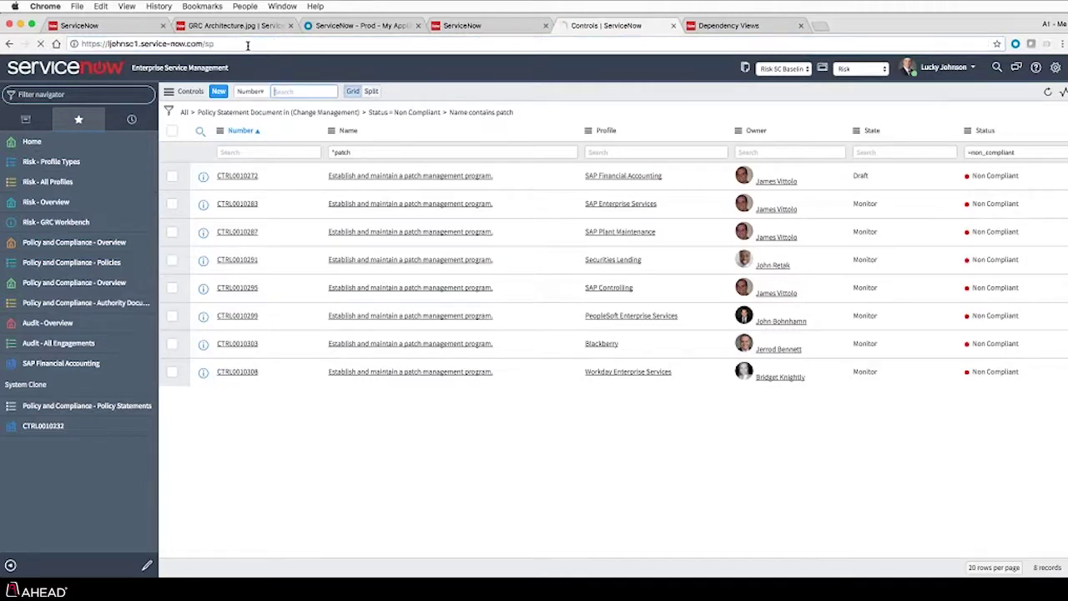
{"action": "key", "text": "Return"}
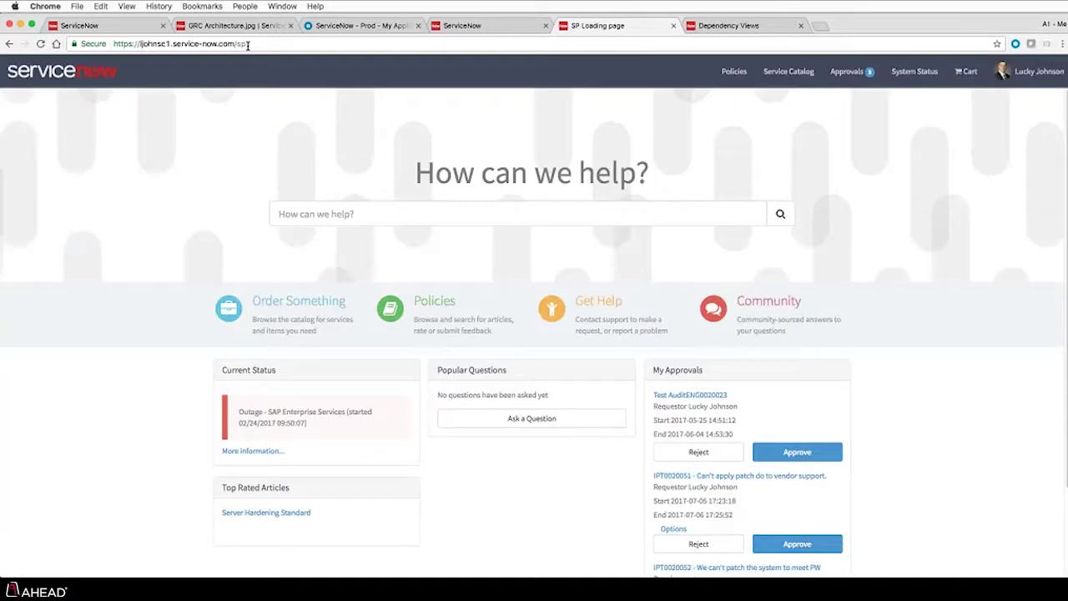
Step: Open the Change Management article in the portal's policies and highlight requirement 00896 on maintaining a patch management program
{"action": "left_click", "coordinate": [431, 292]}
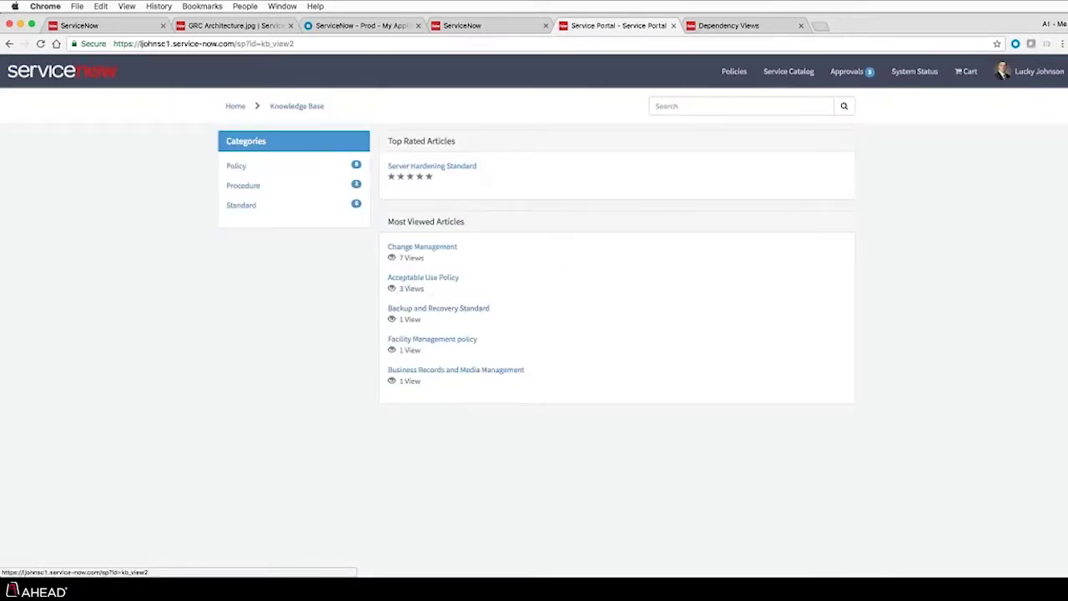
{"action": "left_click", "coordinate": [404, 247]}
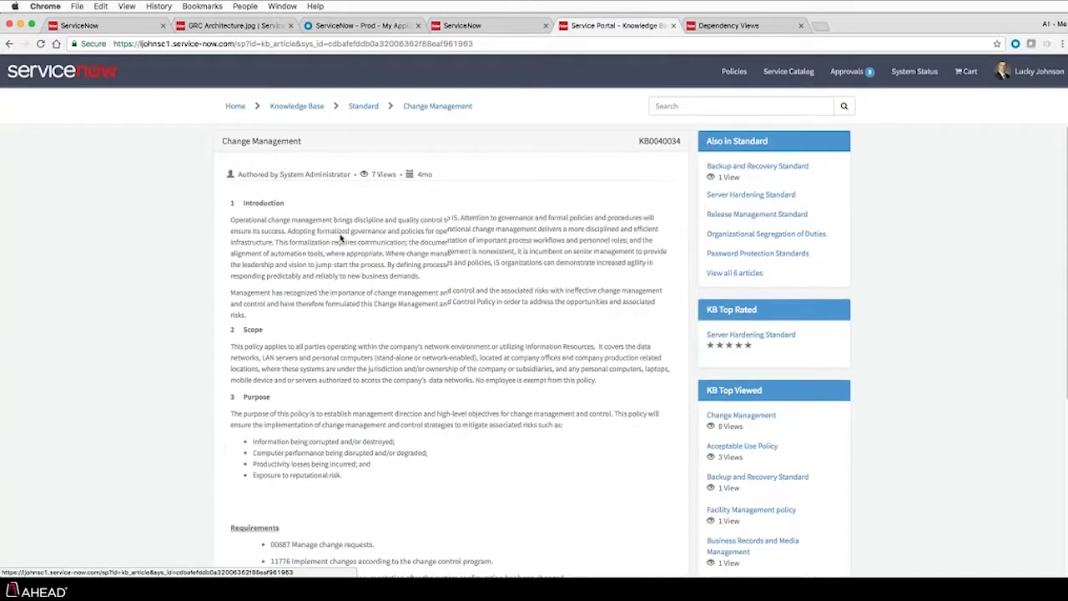
{"action": "scroll", "coordinate": [341, 368], "scroll_direction": "down", "scroll_amount": 2}
{"action": "scroll", "coordinate": [341, 368], "scroll_direction": "down", "scroll_amount": 5}
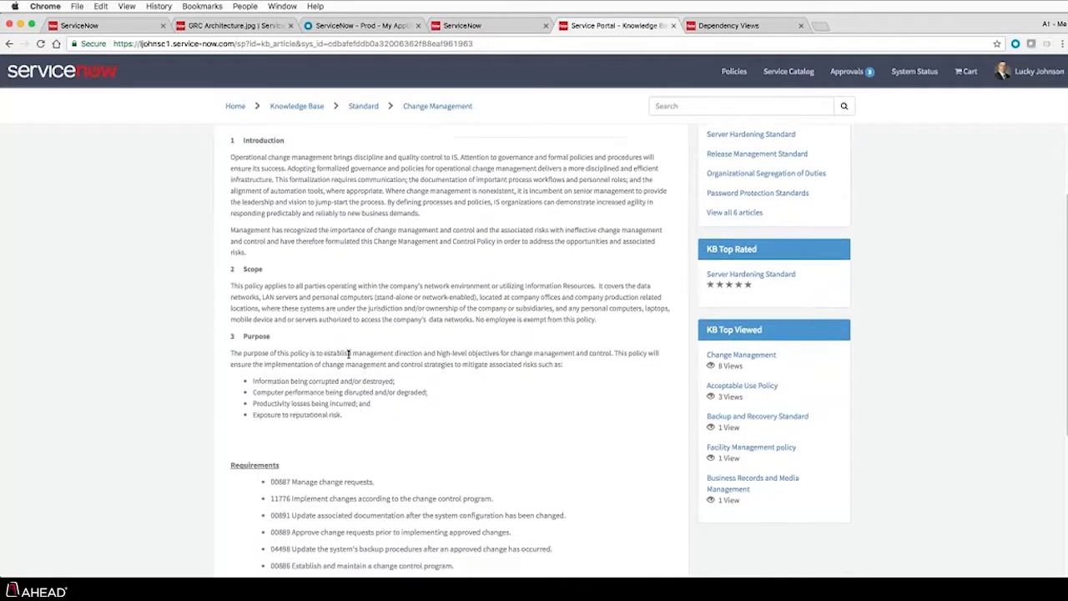
{"action": "scroll", "coordinate": [384, 351], "scroll_direction": "down", "scroll_amount": 1}
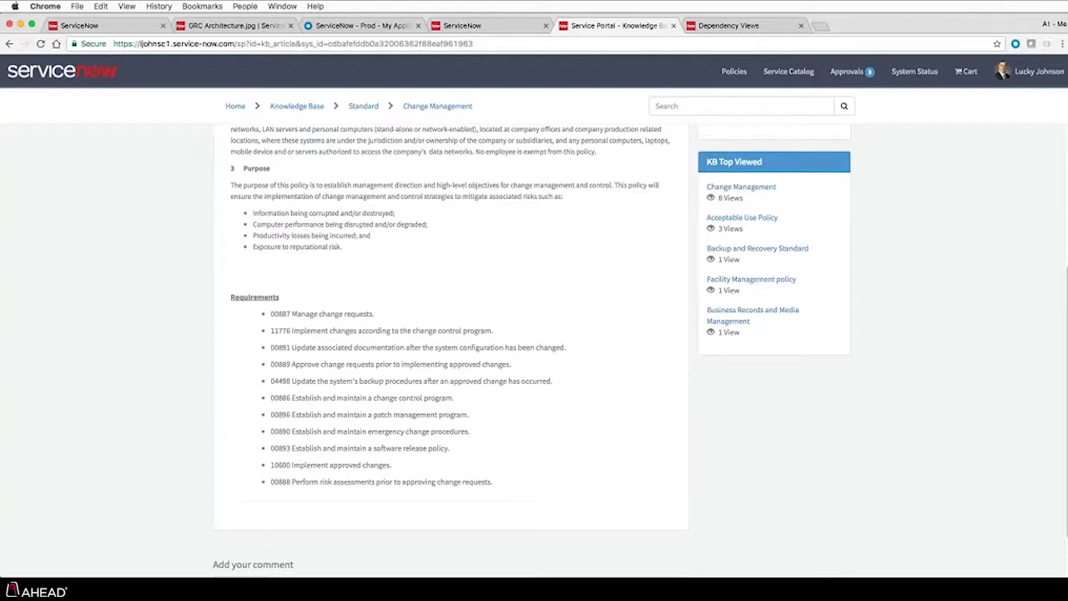
{"action": "triple_click", "coordinate": [431, 417]}
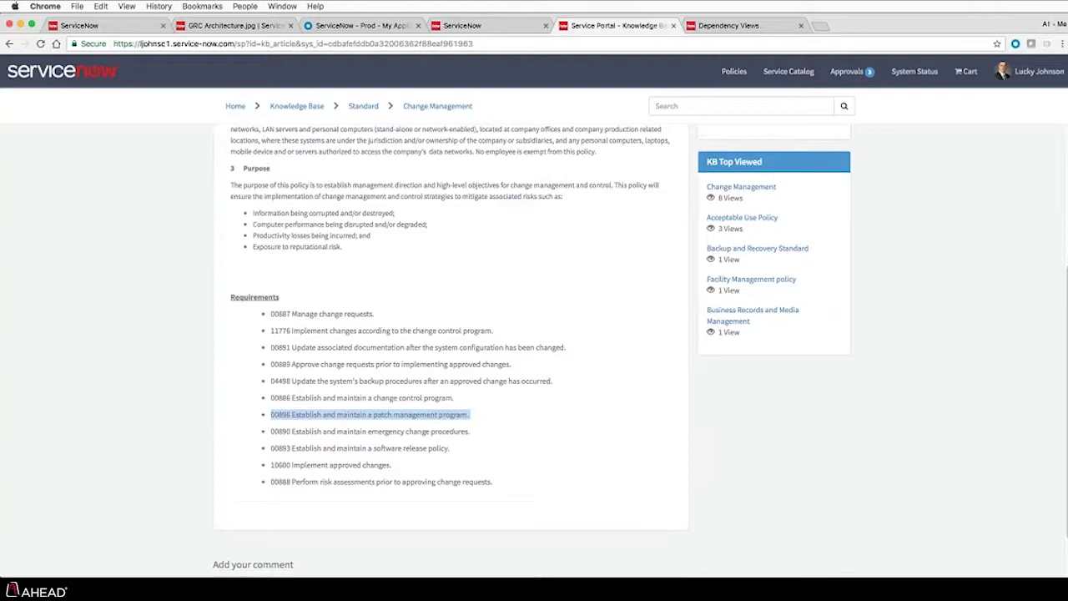
Step: Return to the non-compliant controls tab, reopen the Policy Overview dashboard and filter it to the Change Management policy
{"action": "left_click", "coordinate": [451, 27]}
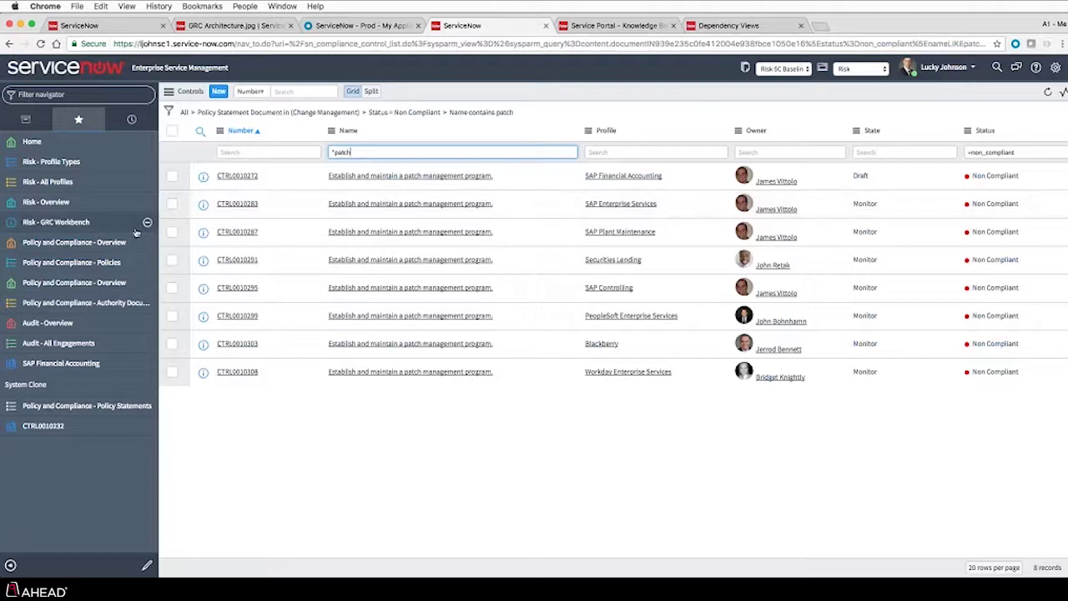
{"action": "left_click", "coordinate": [68, 249]}
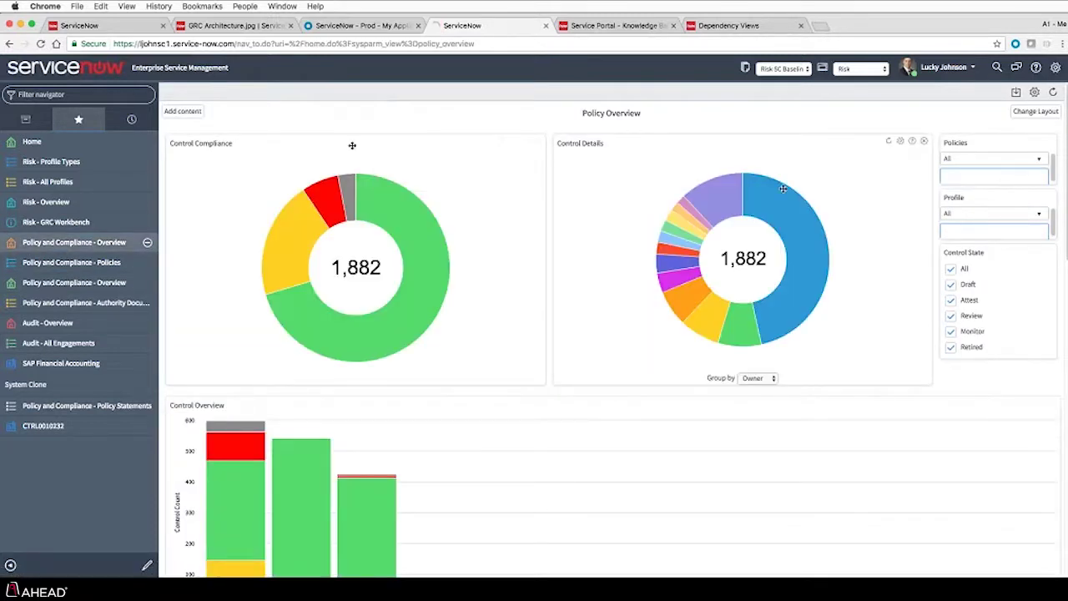
{"action": "left_click", "coordinate": [974, 177]}
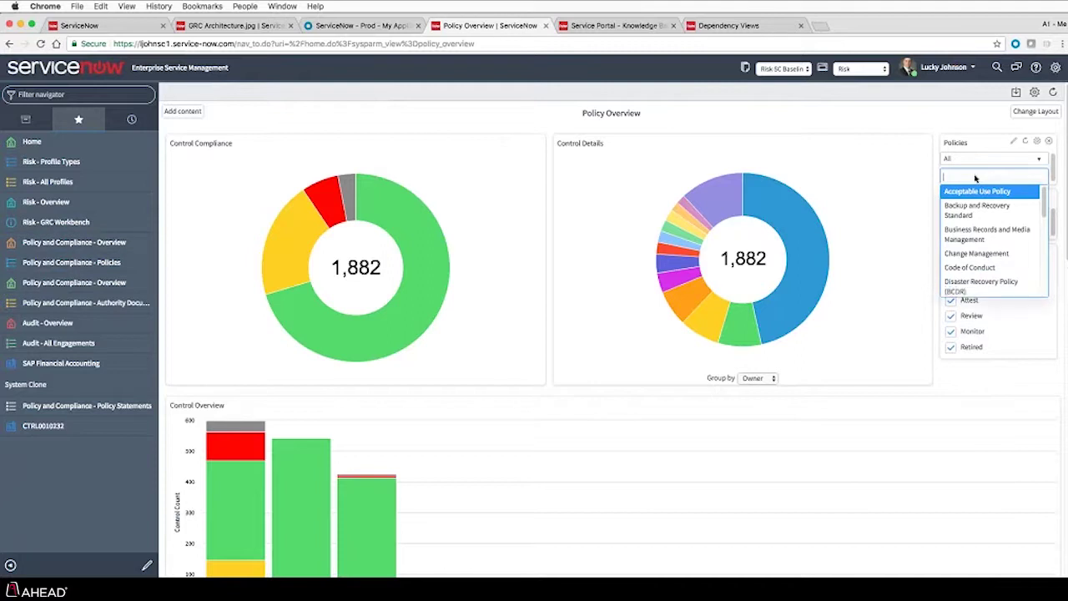
{"action": "type", "text": "change"}
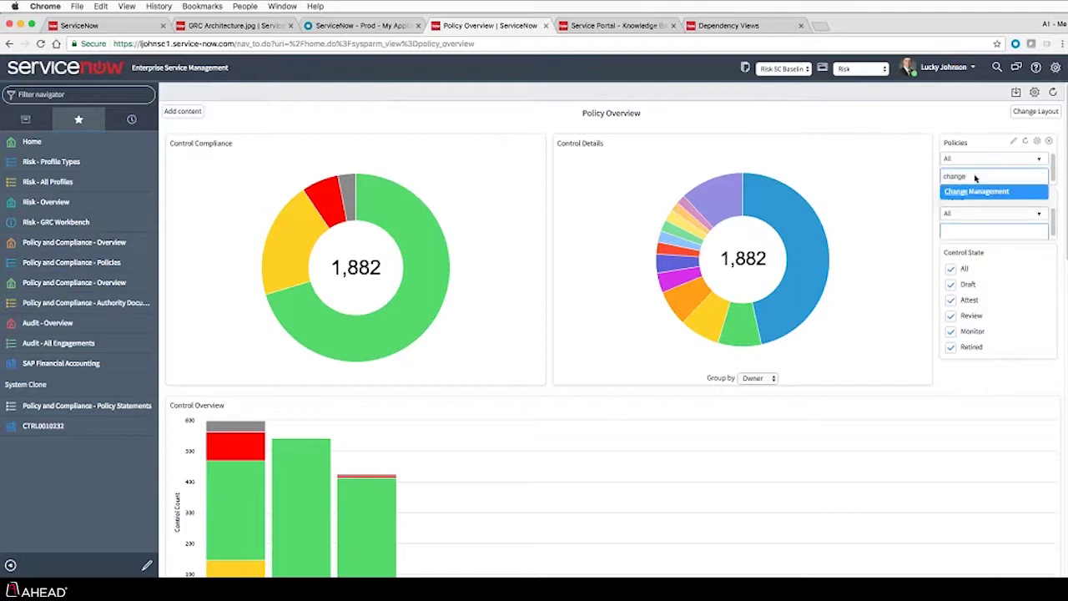
{"action": "left_click", "coordinate": [967, 191]}
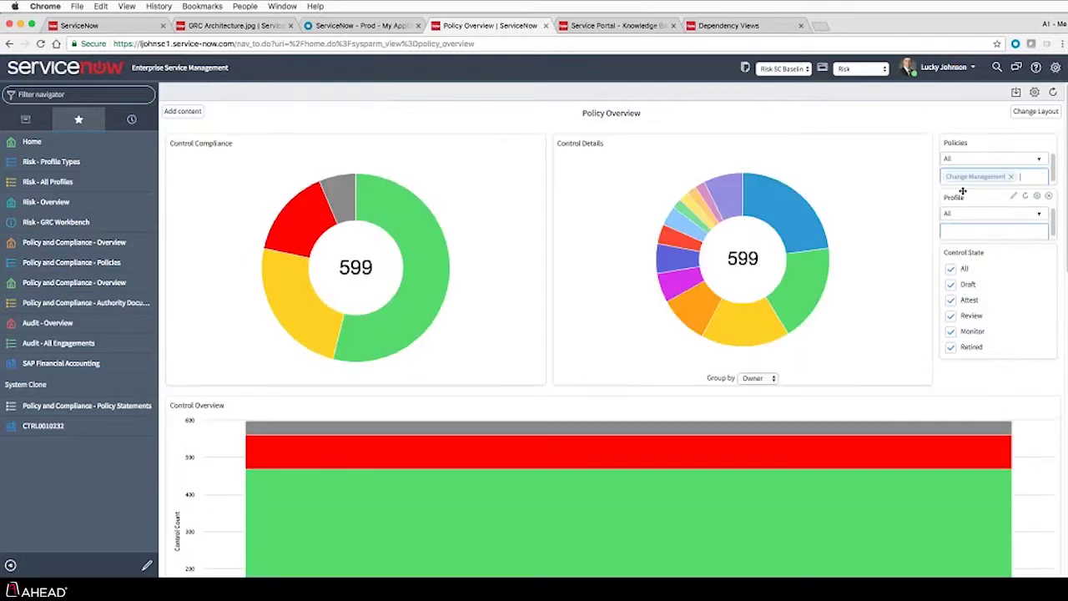
Step: Narrow the Policy Overview dashboard to the SAP Financial Accounting profile and examine the control compliance chart
{"action": "left_click", "coordinate": [978, 233]}
{"action": "type", "text": "a"}
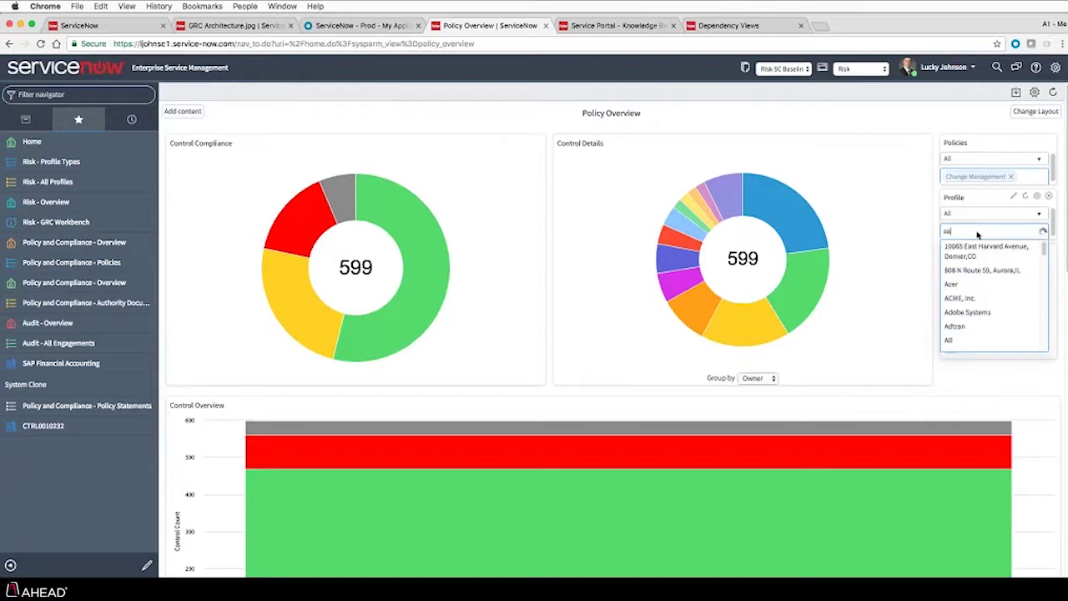
{"action": "type", "text": "ap"}
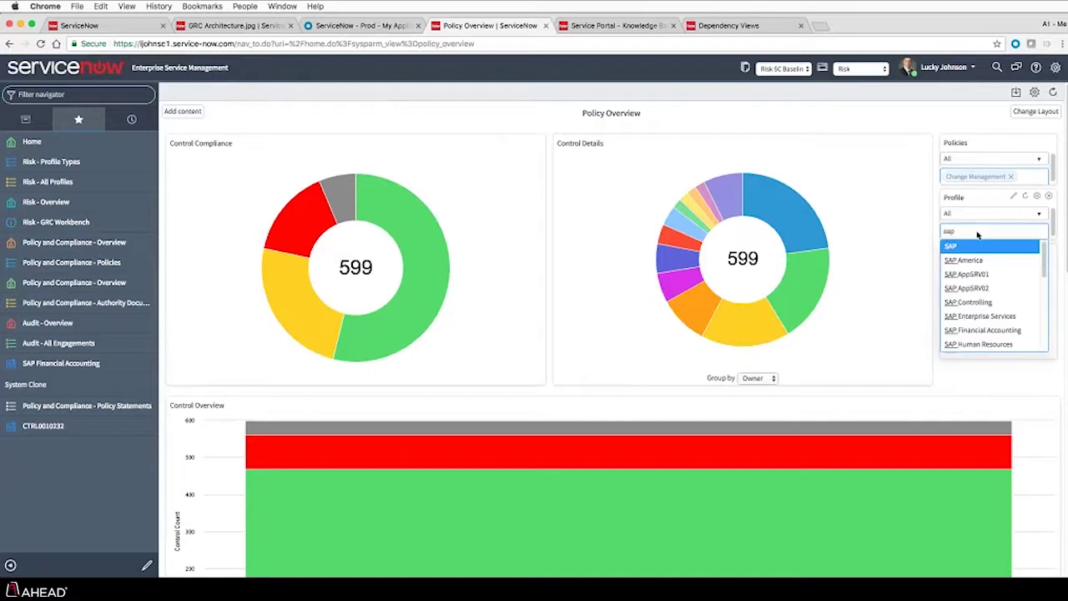
{"action": "left_click", "coordinate": [981, 330]}
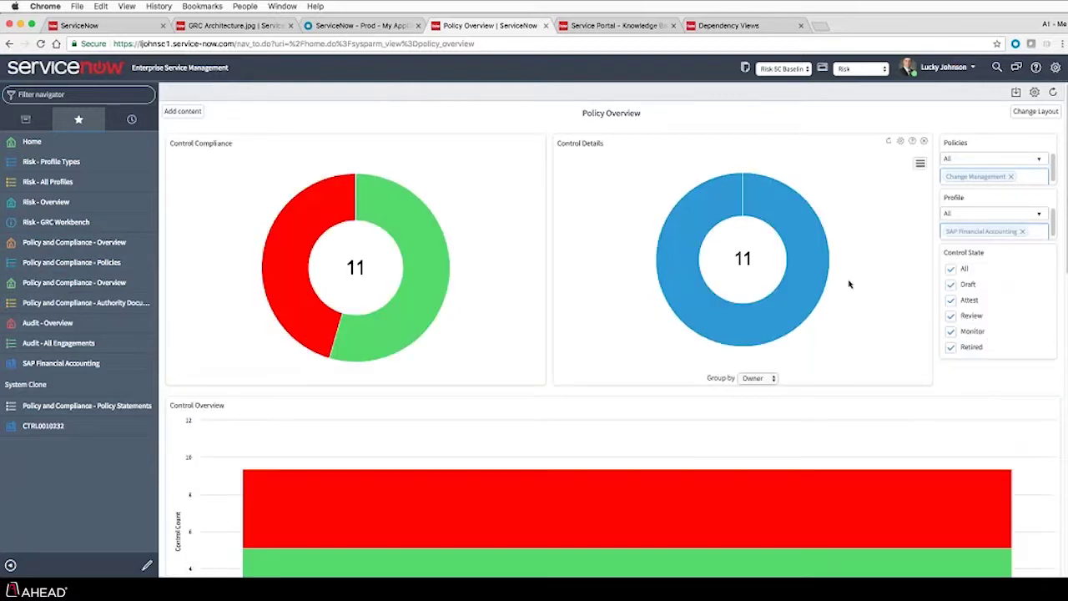
{"action": "mouse_move", "coordinate": [412, 284]}
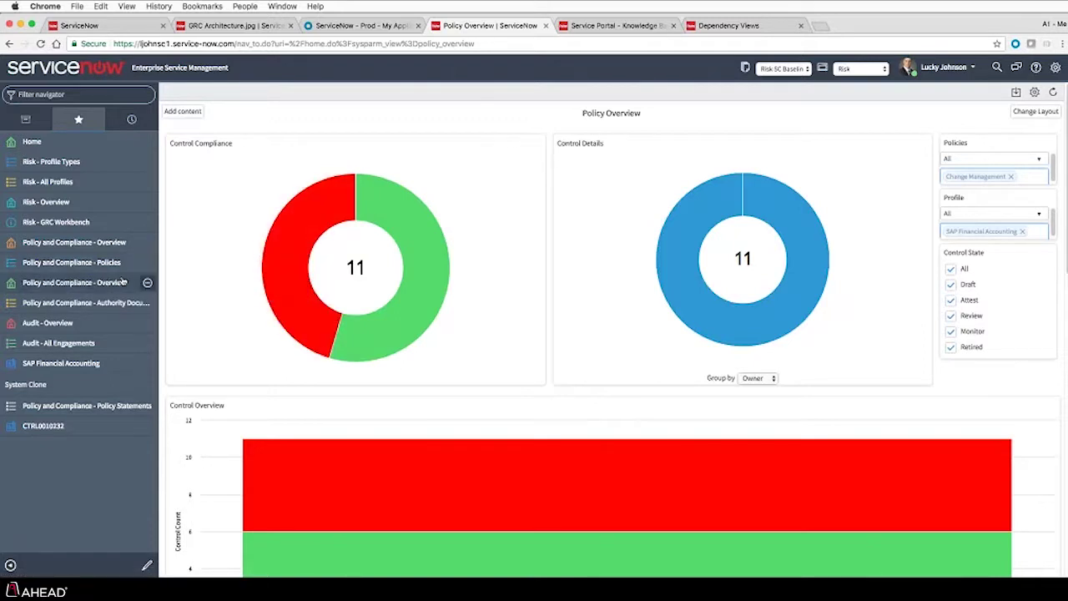
Step: Open the Compliance Overview dashboard and filter its charts to the Payment Card Industry (PCI) Data Security Standard requirements
{"action": "left_click", "coordinate": [83, 283]}
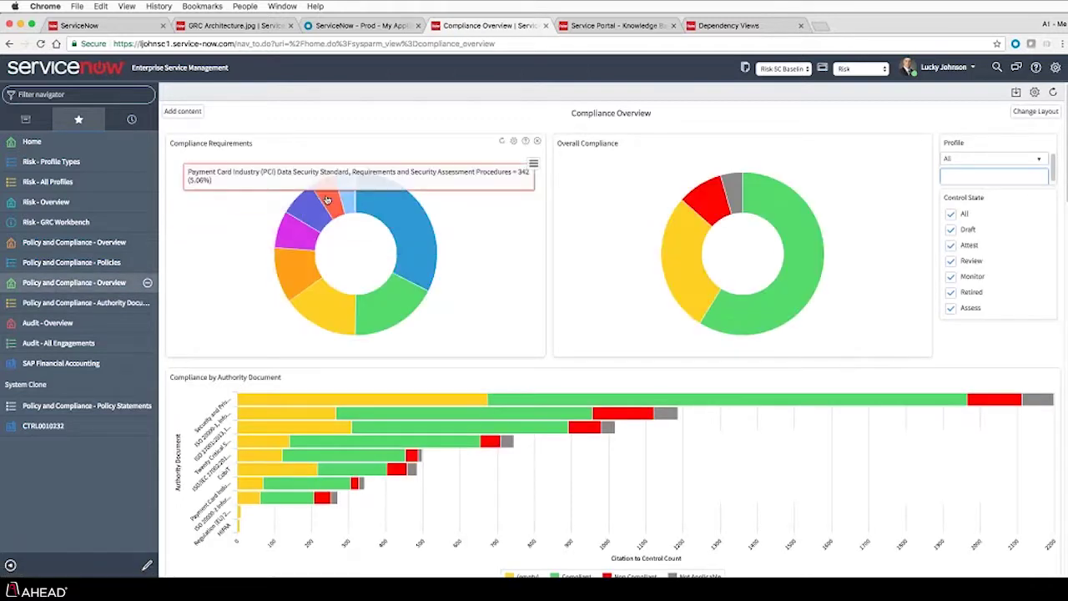
{"action": "left_click", "coordinate": [327, 200]}
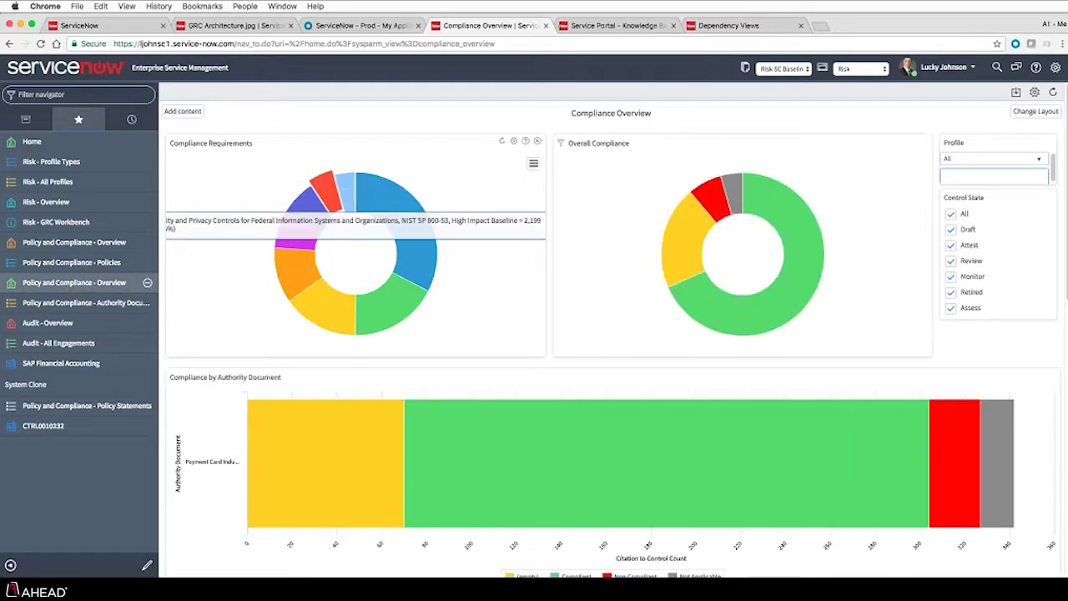
{"action": "mouse_move", "coordinate": [692, 243]}
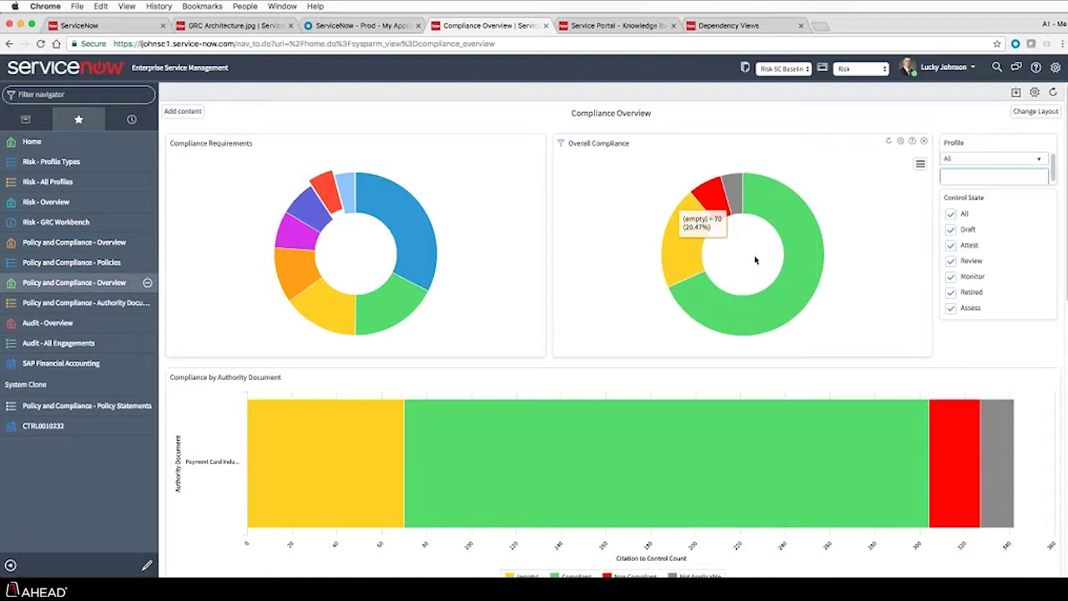
Step: Restrict the Compliance Overview dashboard to the SAP Financial Accounting profile
{"action": "left_click", "coordinate": [947, 180]}
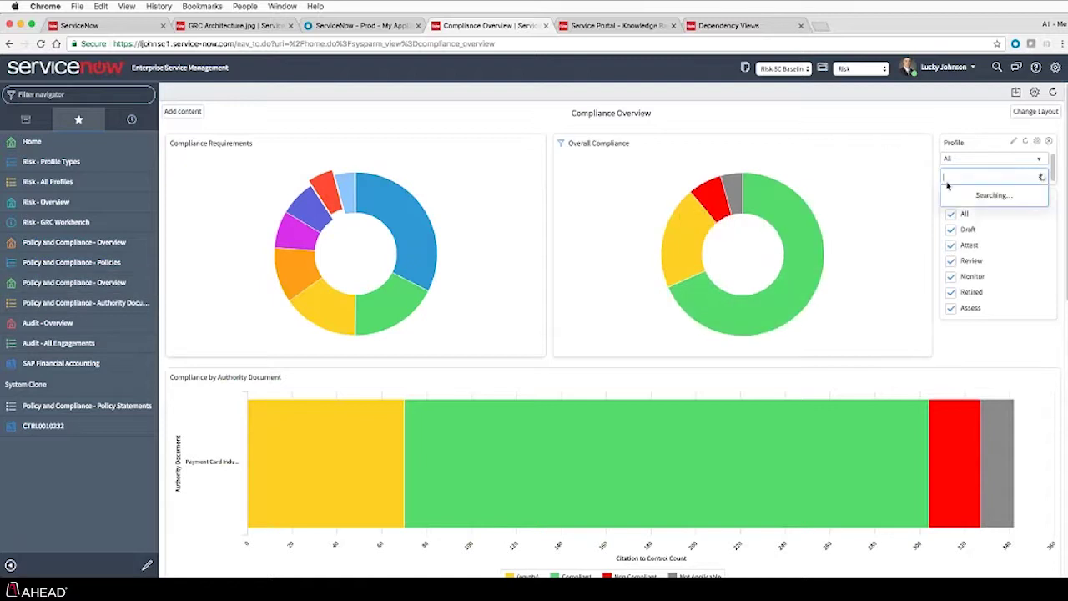
{"action": "type", "text": "sap"}
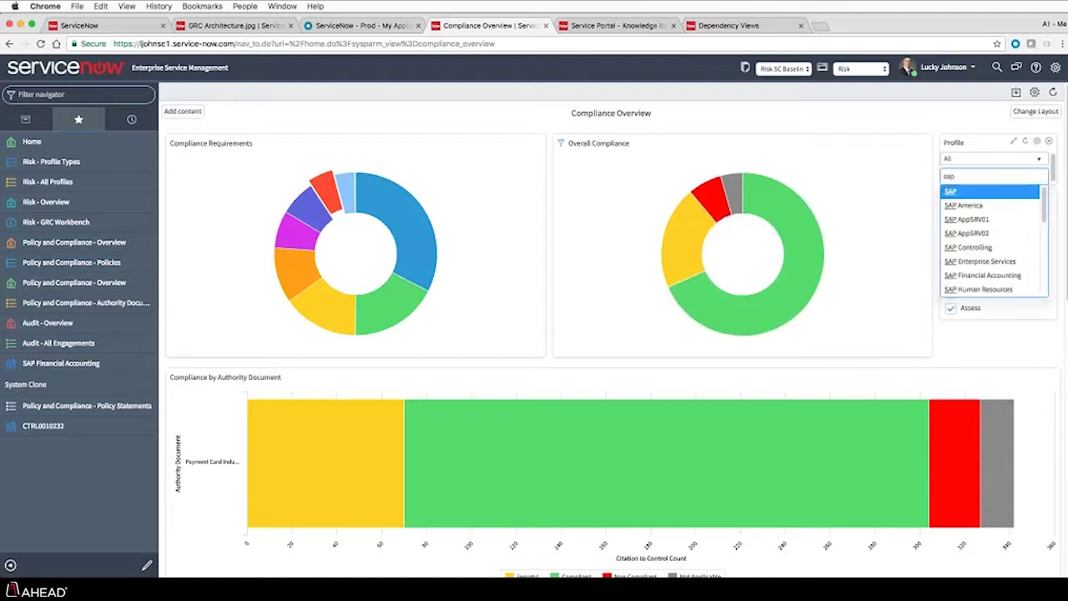
{"action": "left_click", "coordinate": [981, 276]}
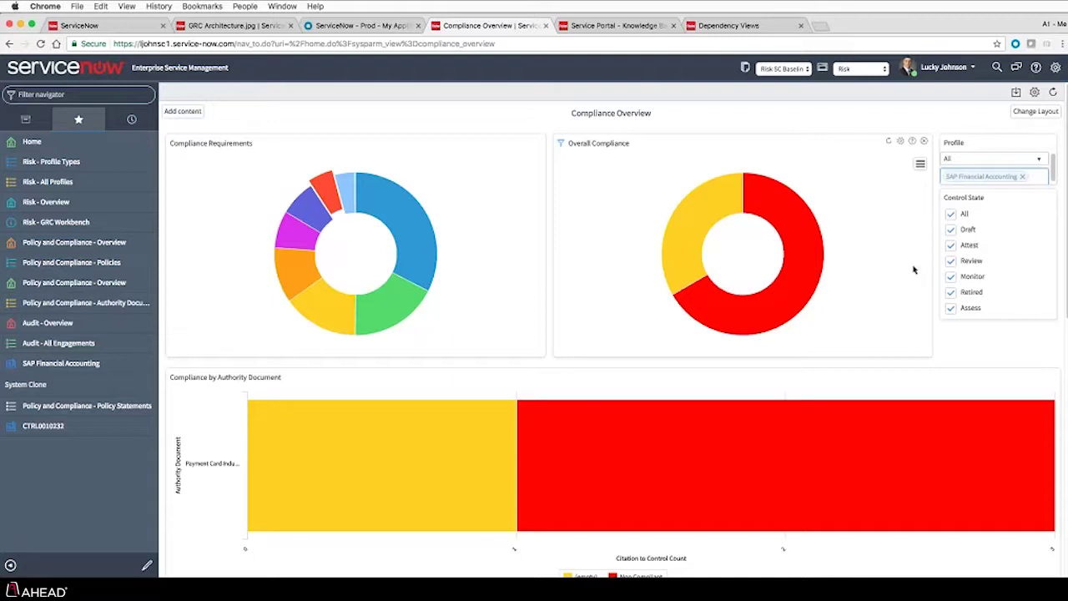
Step: Examine the Overall Compliance and Compliance Requirements charts on the filtered dashboard
{"action": "mouse_move", "coordinate": [800, 250]}
{"action": "mouse_move", "coordinate": [659, 215]}
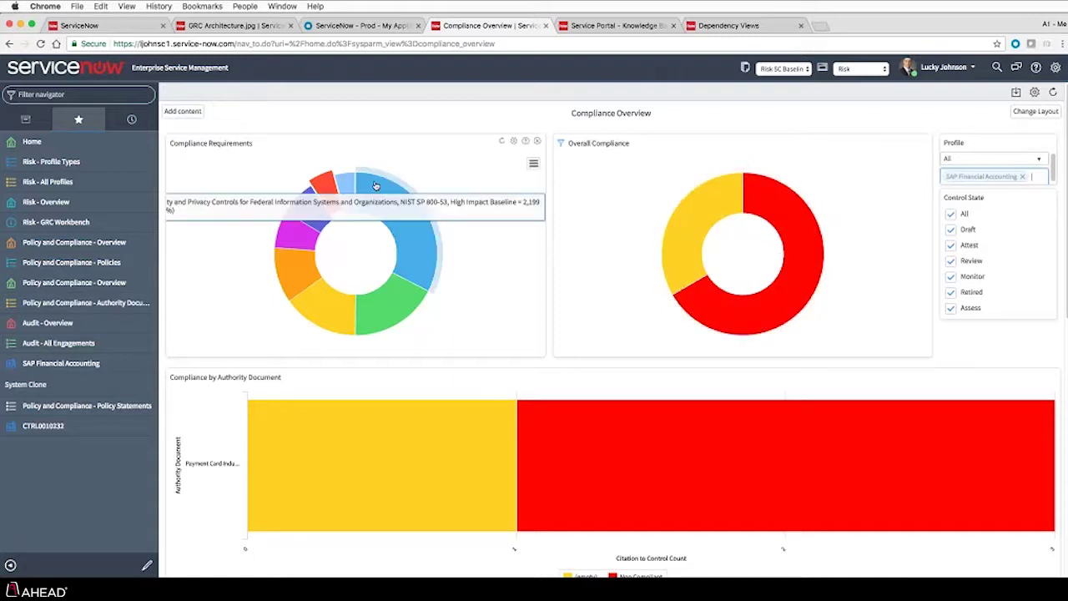
{"action": "mouse_move", "coordinate": [263, 246]}
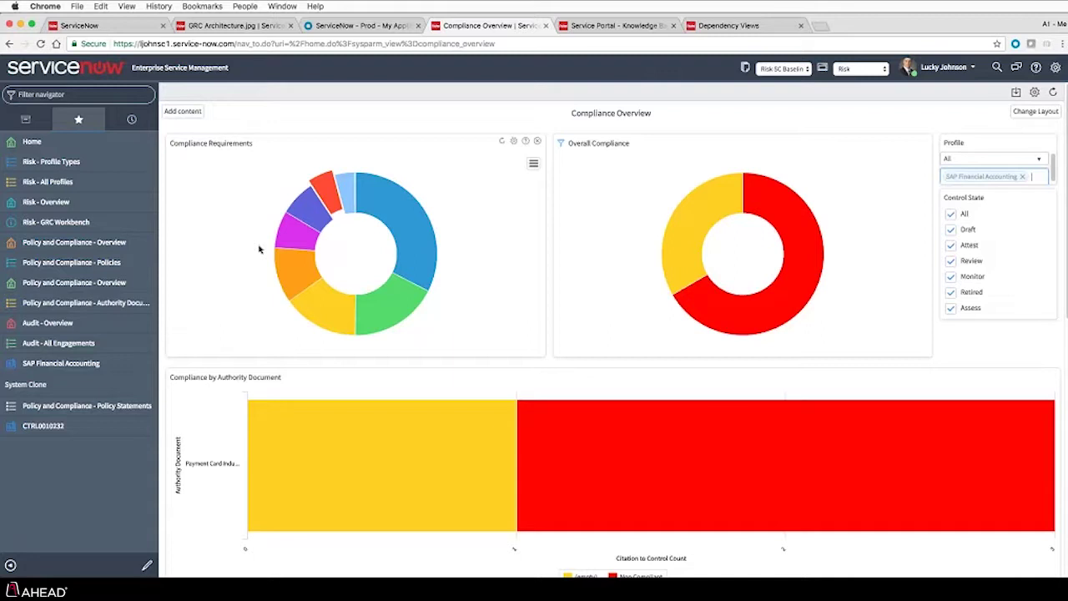
Step: Open the SAP Financial Accounting profile and review its related controls, risks and issues
{"action": "left_click", "coordinate": [107, 357]}
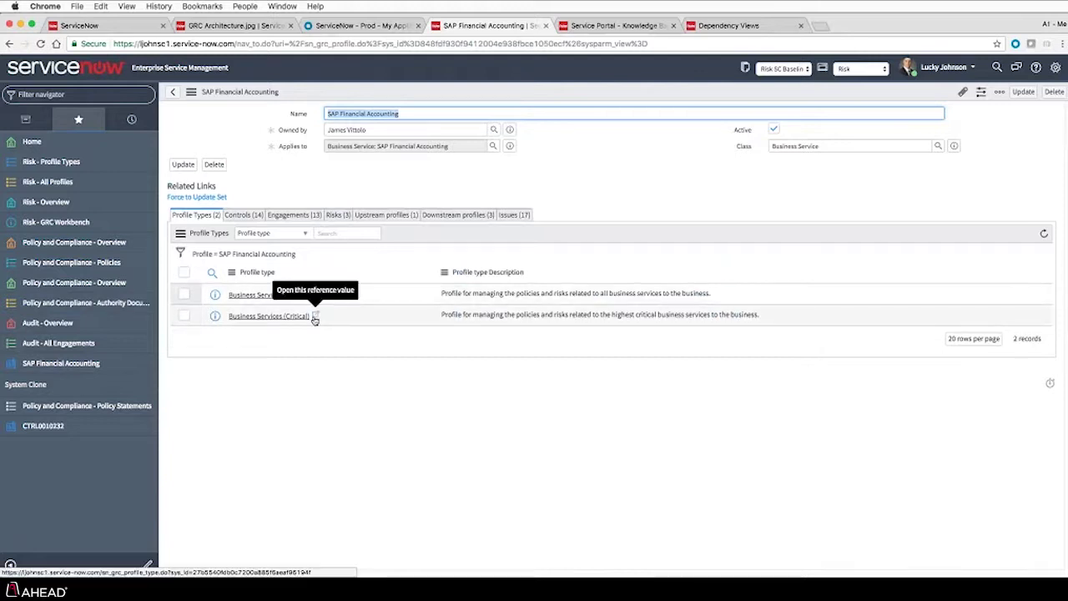
{"action": "left_click", "coordinate": [246, 215]}
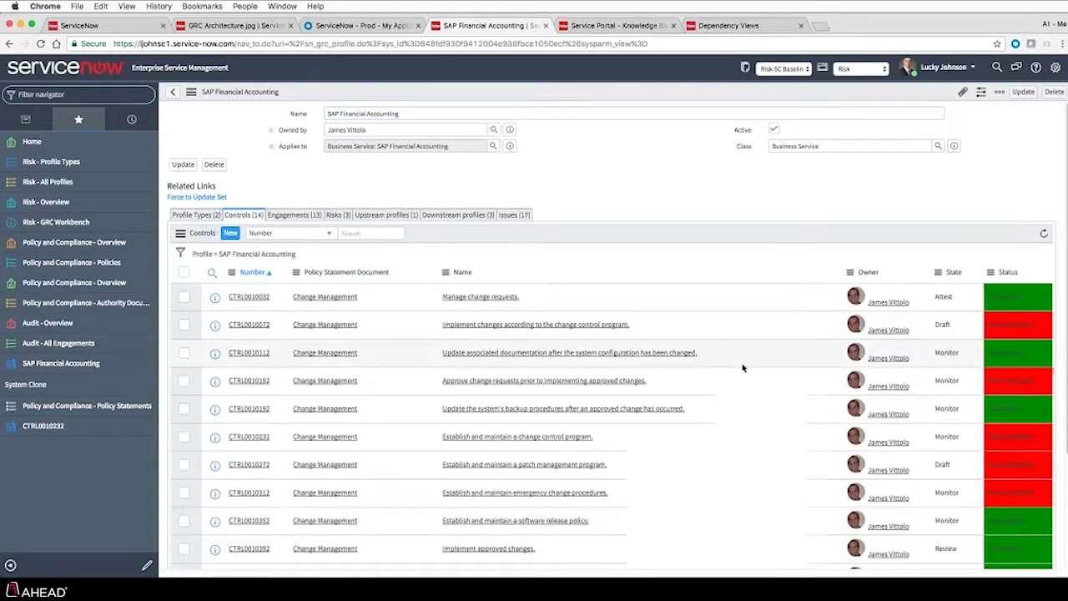
{"action": "scroll", "coordinate": [743, 367], "scroll_direction": "down", "scroll_amount": 3}
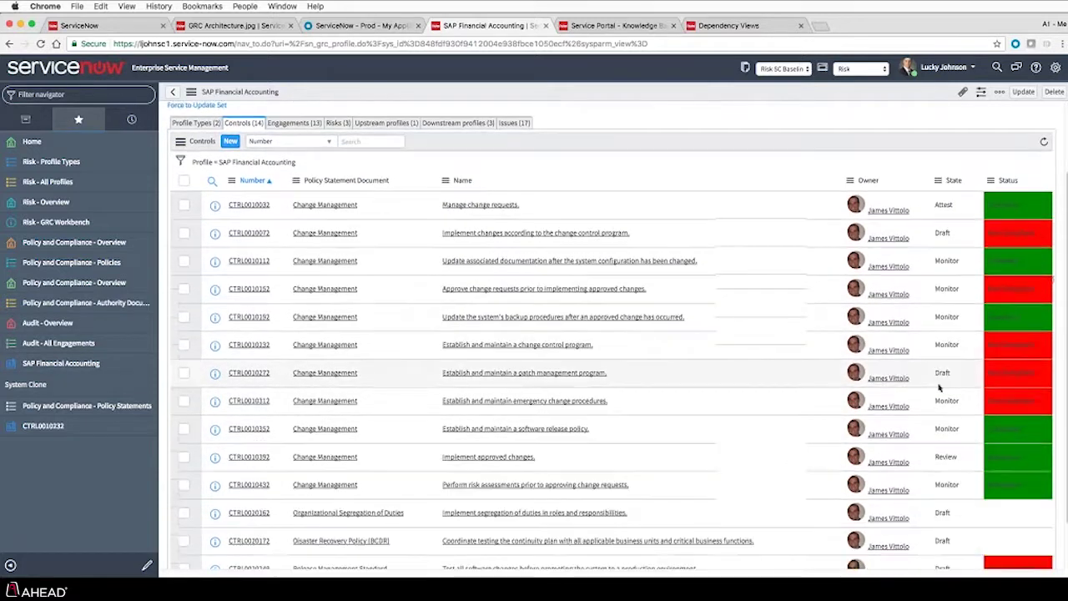
{"action": "scroll", "coordinate": [939, 387], "scroll_direction": "down", "scroll_amount": 2}
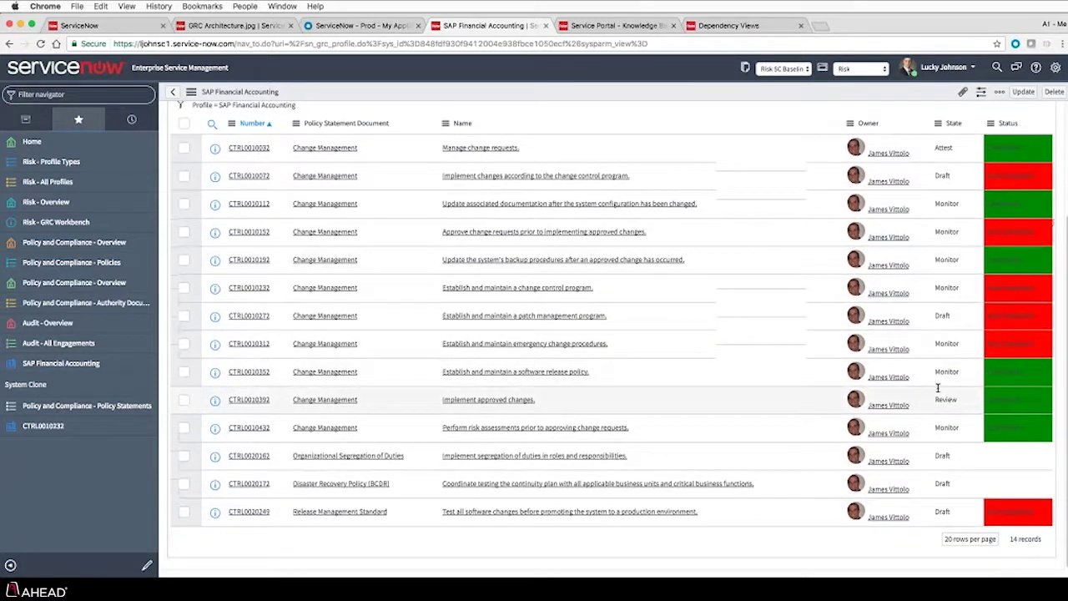
{"action": "scroll", "coordinate": [534, 218], "scroll_direction": "up", "scroll_amount": 2}
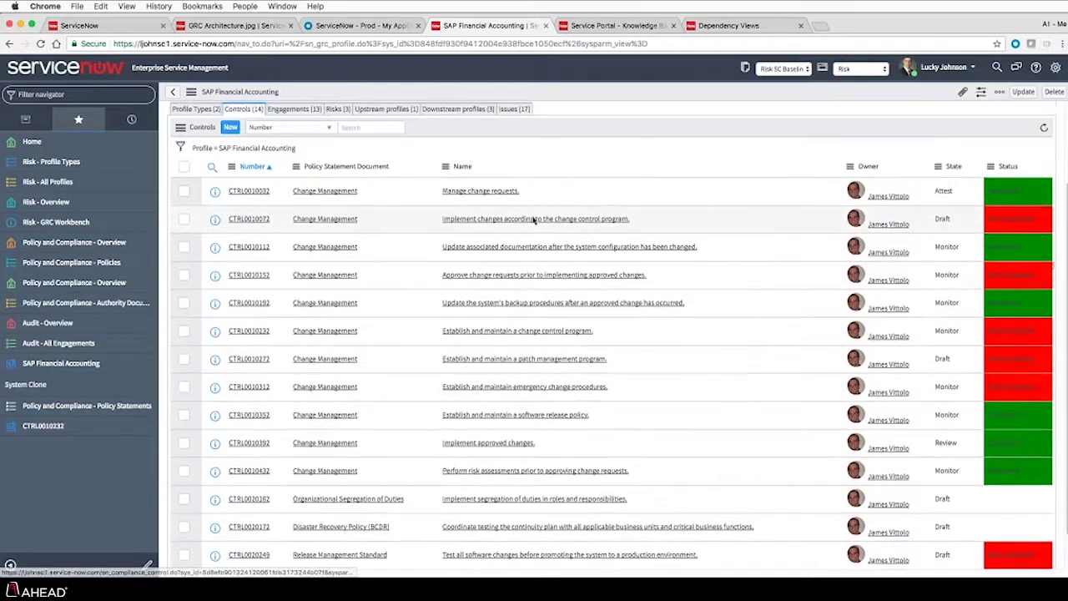
{"action": "scroll", "coordinate": [537, 220], "scroll_direction": "up", "scroll_amount": 3}
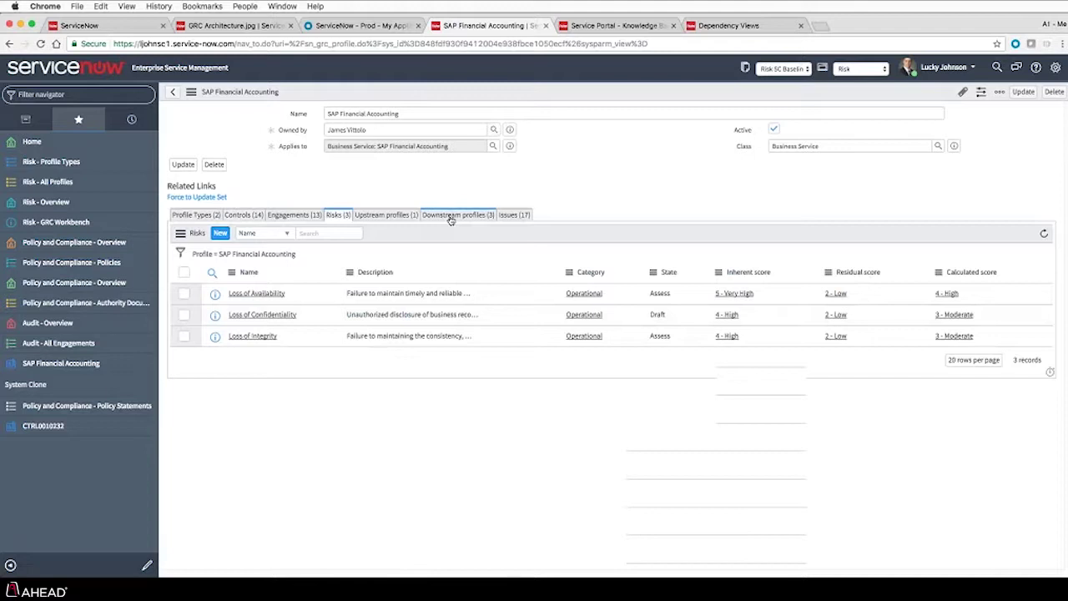
{"action": "left_click", "coordinate": [509, 216]}
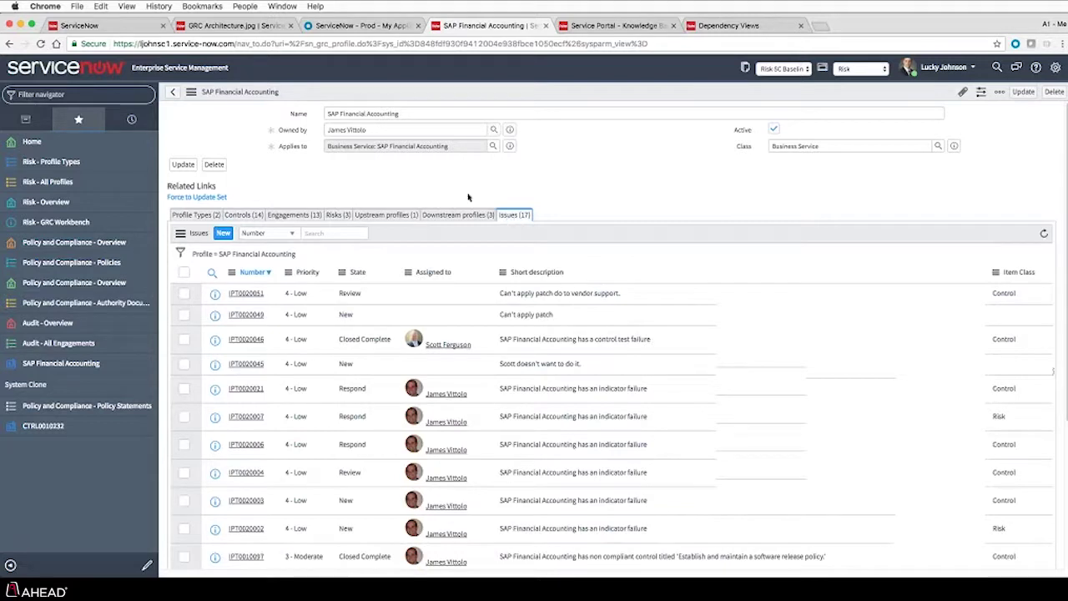
Step: View the SOX Audit engagement from the profile's engagements and return to the SAP Financial Accounting profile
{"action": "left_click", "coordinate": [307, 214]}
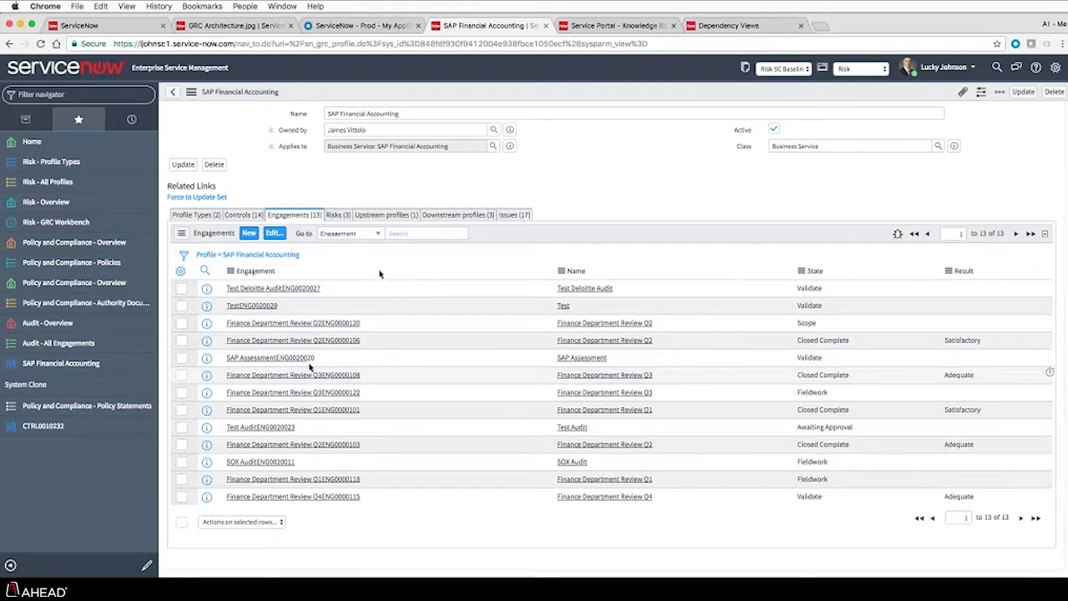
{"action": "left_click", "coordinate": [260, 462]}
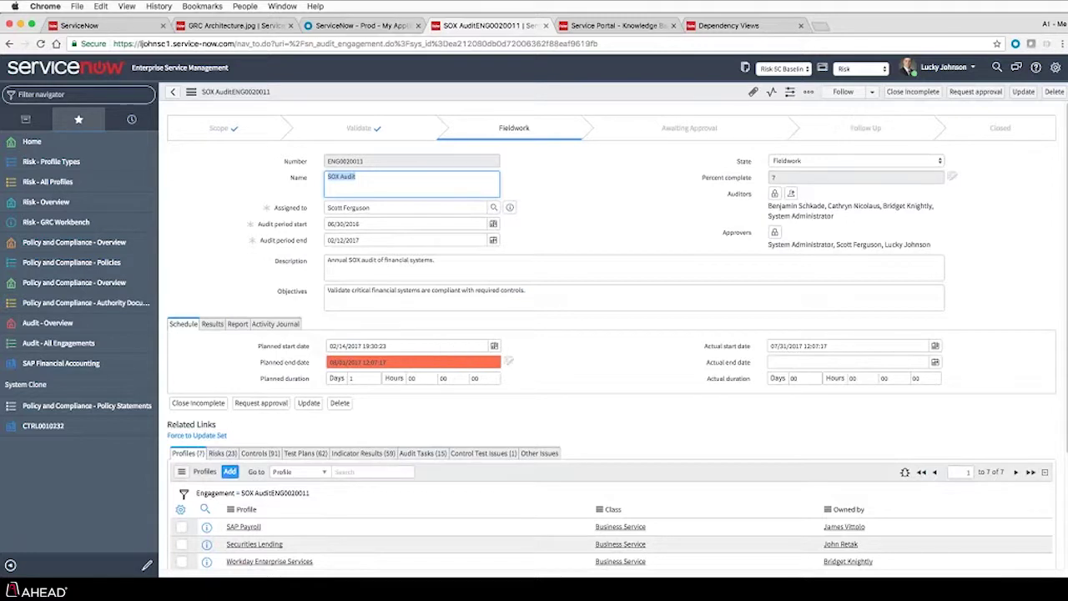
{"action": "left_click", "coordinate": [174, 93]}
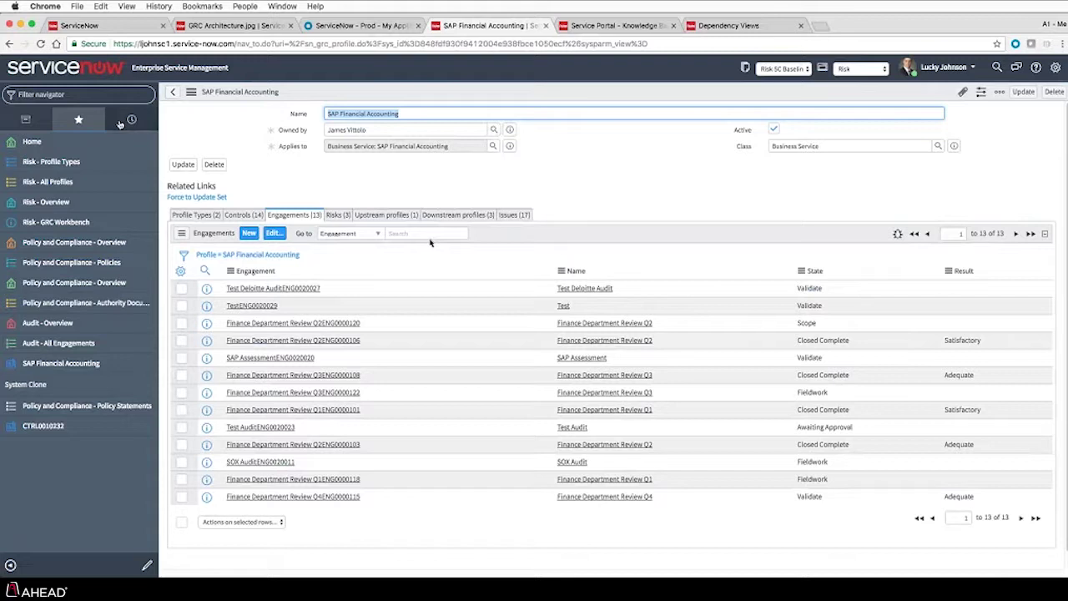
{"action": "left_click", "coordinate": [67, 93]}
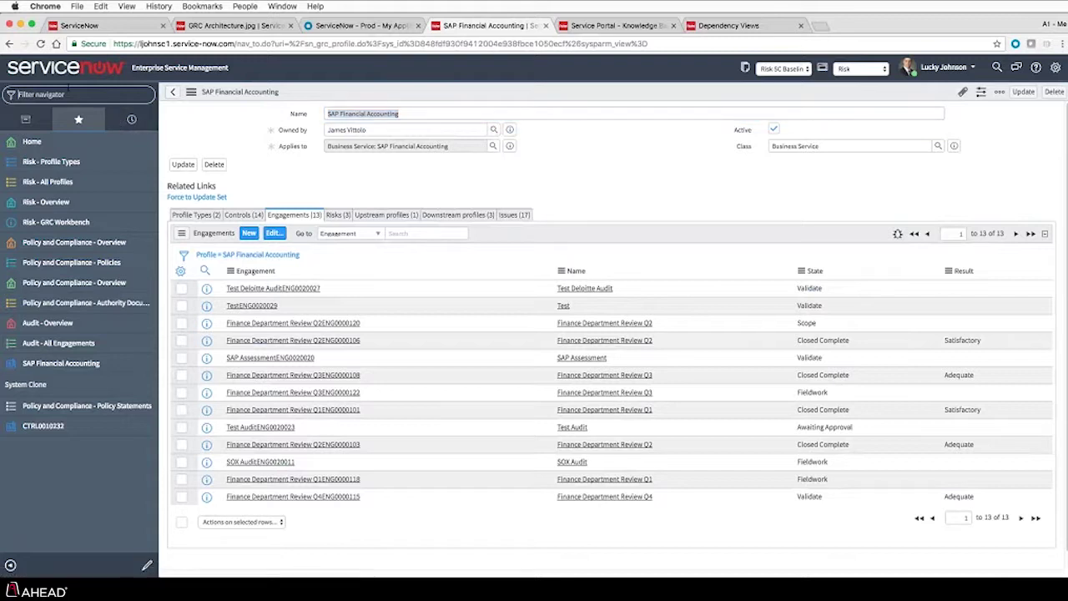
{"action": "type", "text": "sl"}
{"action": "type", "text": "c ris"}
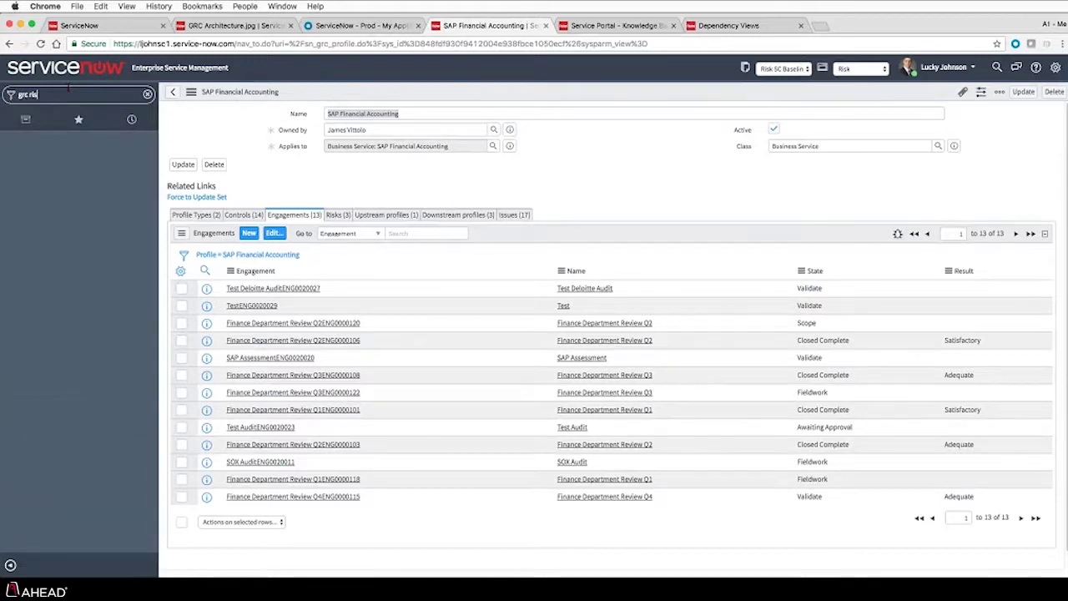
{"action": "key", "text": "BackSpace"}
{"action": "key", "text": "BackSpace"}
{"action": "key", "text": "BackSpace"}
{"action": "key", "text": "BackSpace"}
{"action": "key", "text": "BackSpace"}
{"action": "key", "text": "BackSpace"}
{"action": "key", "text": "BackSpace"}
Step: Open the GRC Workbench from the risk favorites and go to the profile Dependency Map in its model setup
{"action": "type", "text": "risk"}
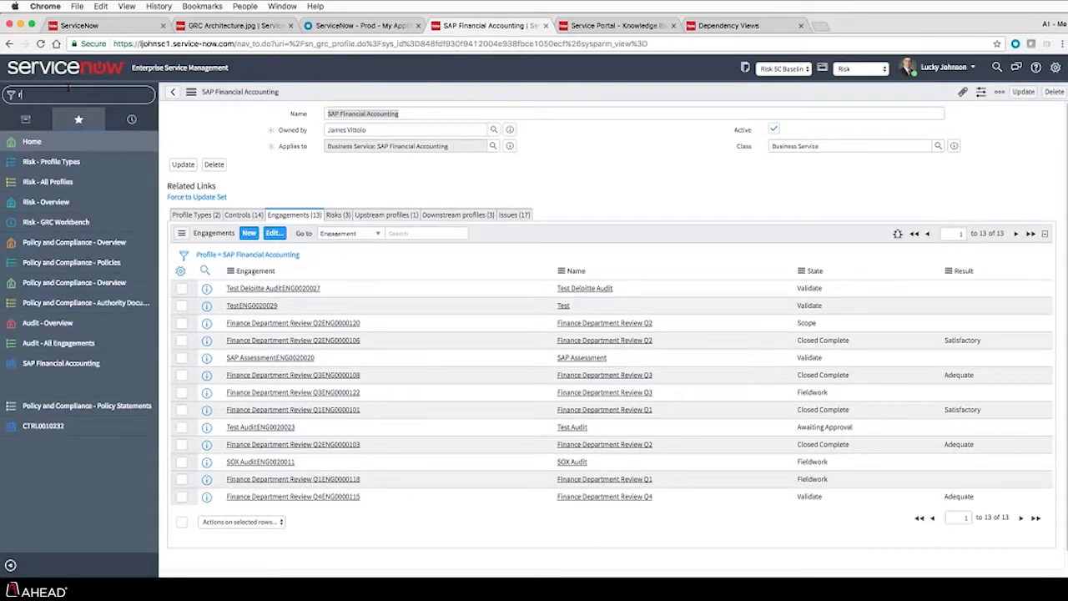
{"action": "left_click", "coordinate": [56, 223]}
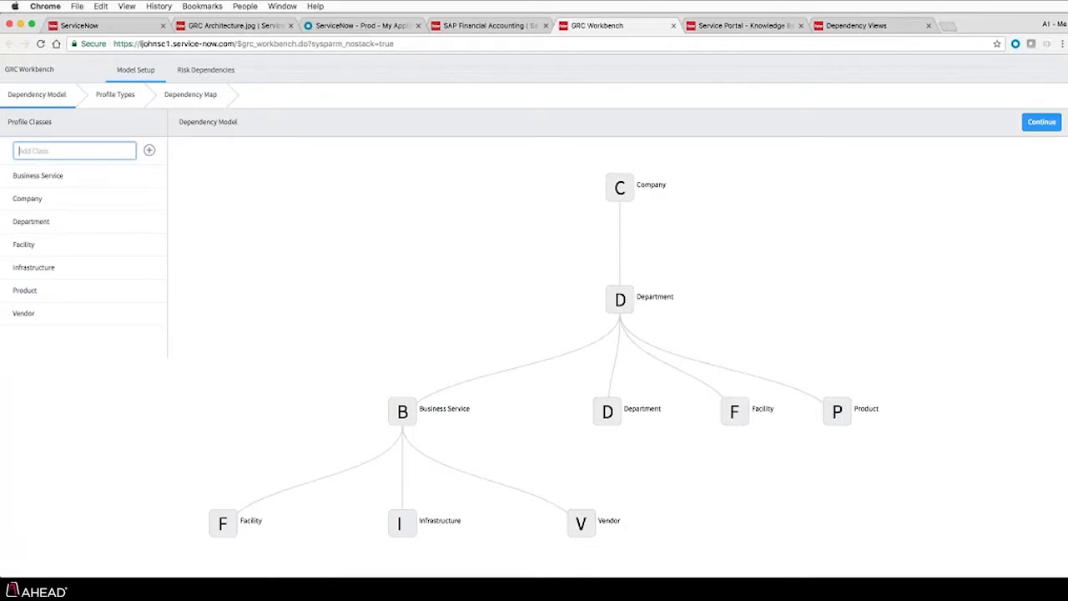
{"action": "left_click", "coordinate": [191, 96]}
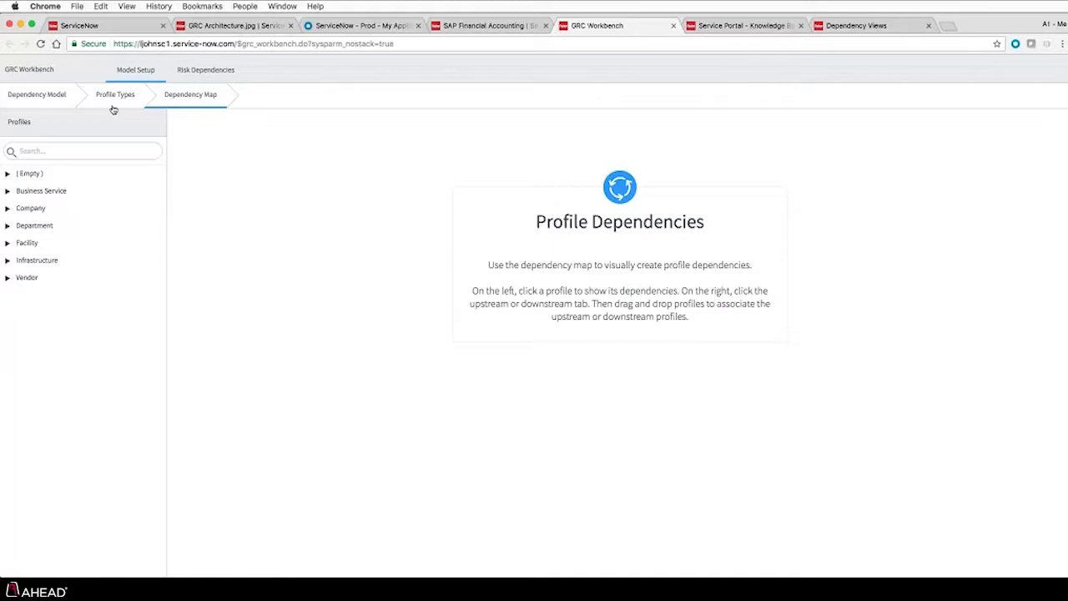
Step: Trace the profile dependency map from ACME, Inc. through Finance to SAP Financial Accounting and examine its downstream profiles
{"action": "left_click", "coordinate": [30, 209]}
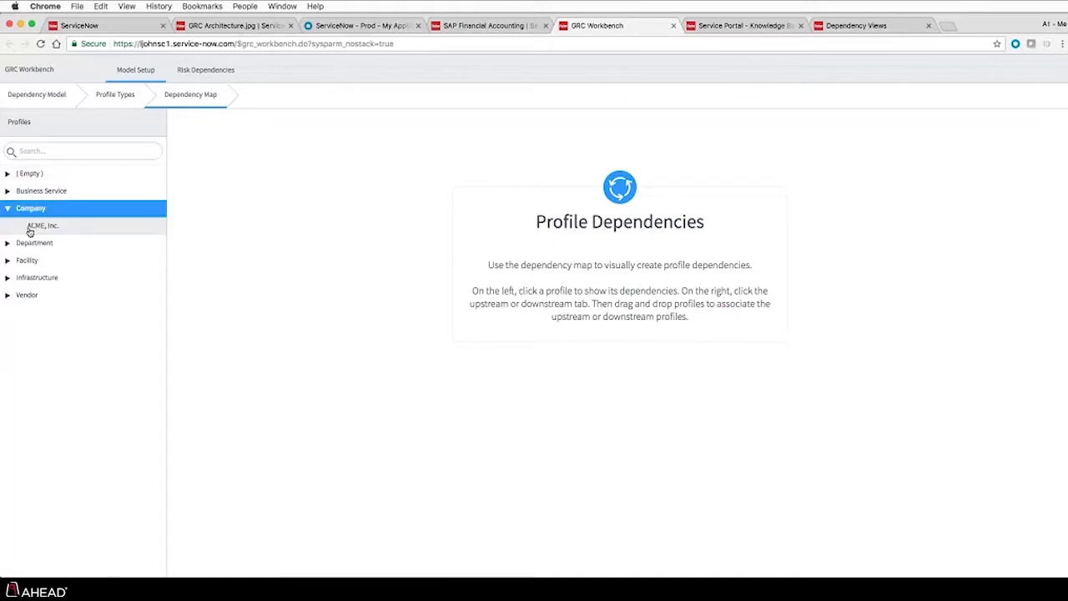
{"action": "left_click", "coordinate": [34, 226]}
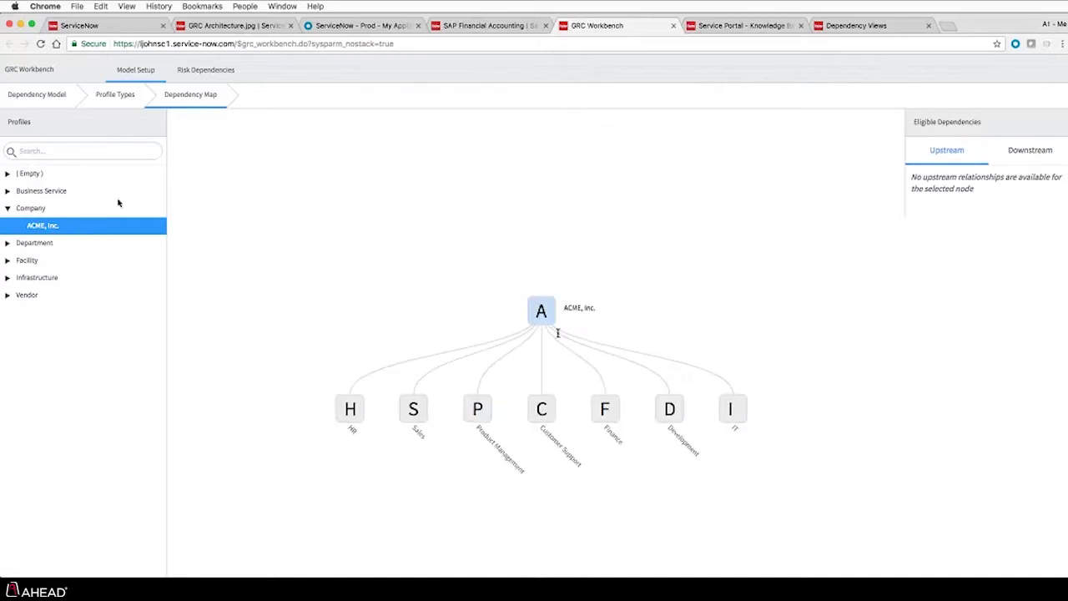
{"action": "left_click", "coordinate": [607, 406]}
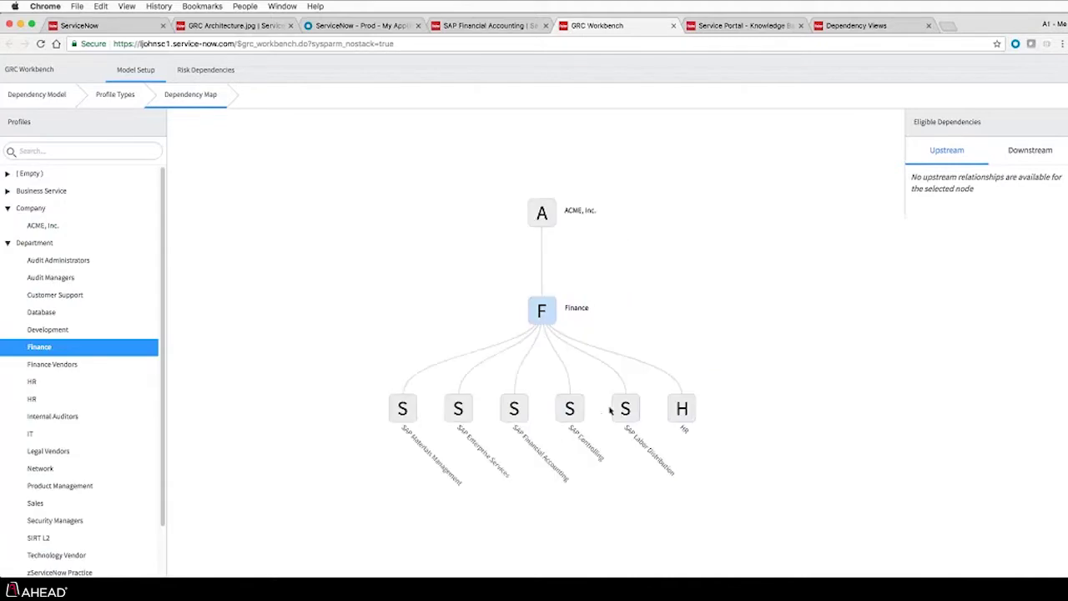
{"action": "left_click", "coordinate": [519, 410]}
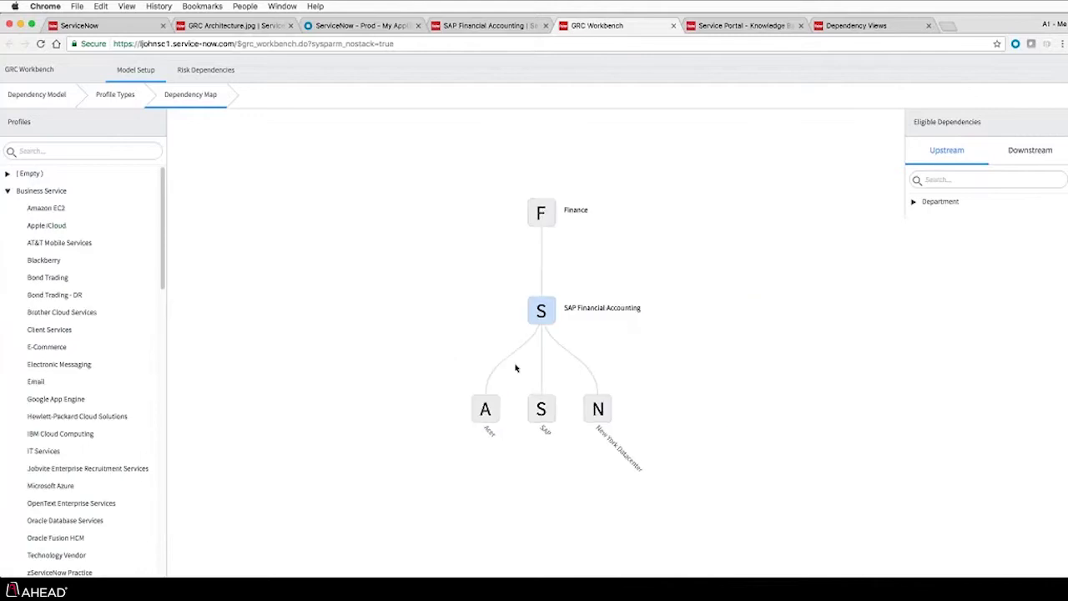
{"action": "mouse_move", "coordinate": [496, 419]}
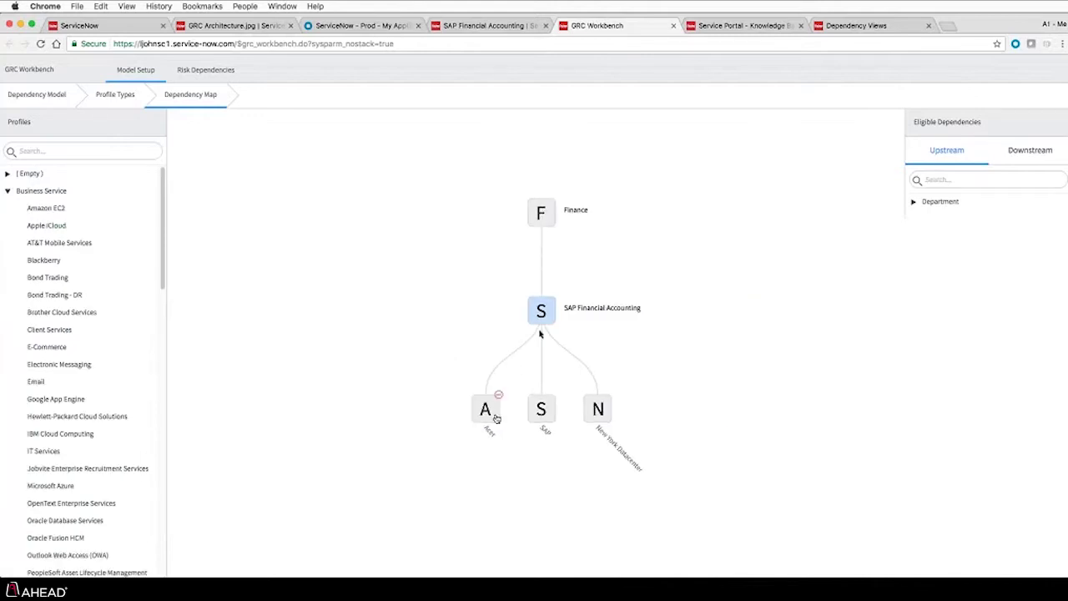
{"action": "mouse_move", "coordinate": [538, 423]}
{"action": "mouse_move", "coordinate": [590, 424]}
Step: Go to the risk relationships in Risk Dependencies and display the dependencies of ACME, Inc.'s Loss of Customer Trust risk
{"action": "left_click", "coordinate": [194, 75]}
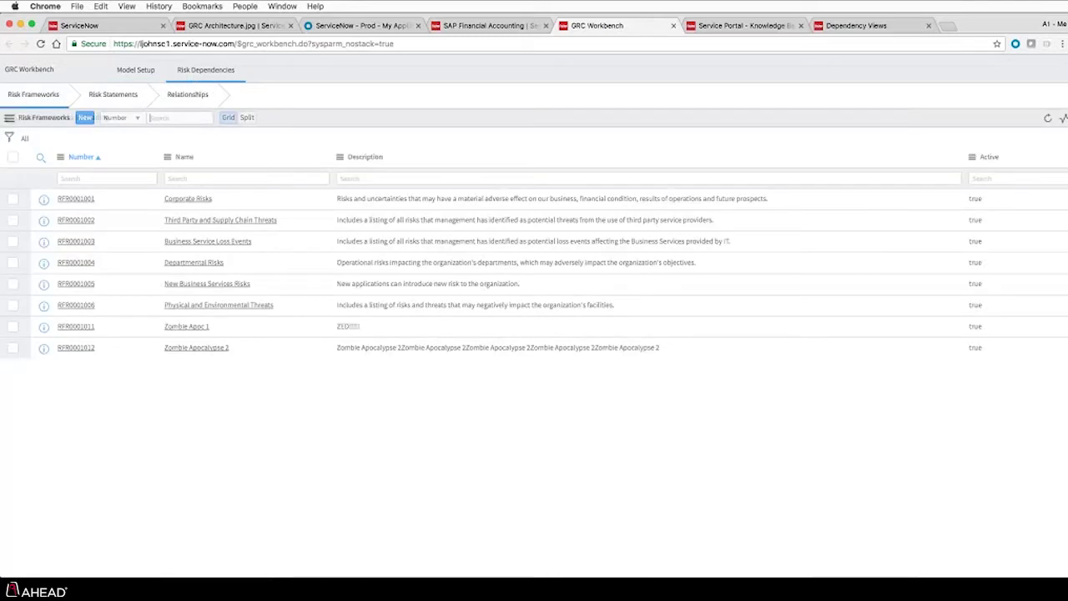
{"action": "left_click", "coordinate": [170, 106]}
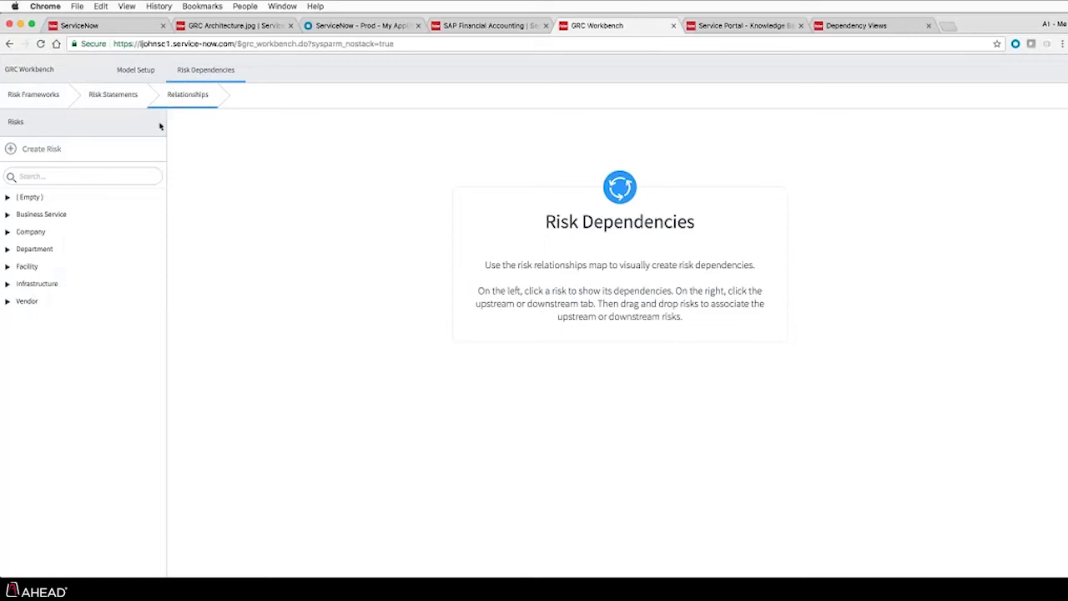
{"action": "left_click", "coordinate": [30, 231]}
{"action": "left_click", "coordinate": [18, 251]}
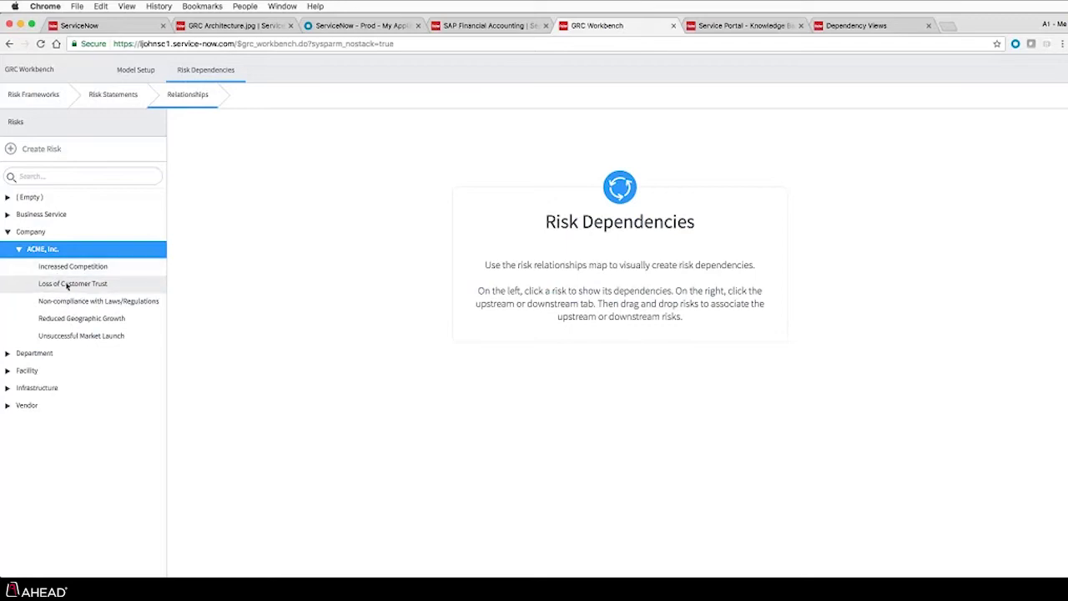
{"action": "left_click", "coordinate": [67, 284]}
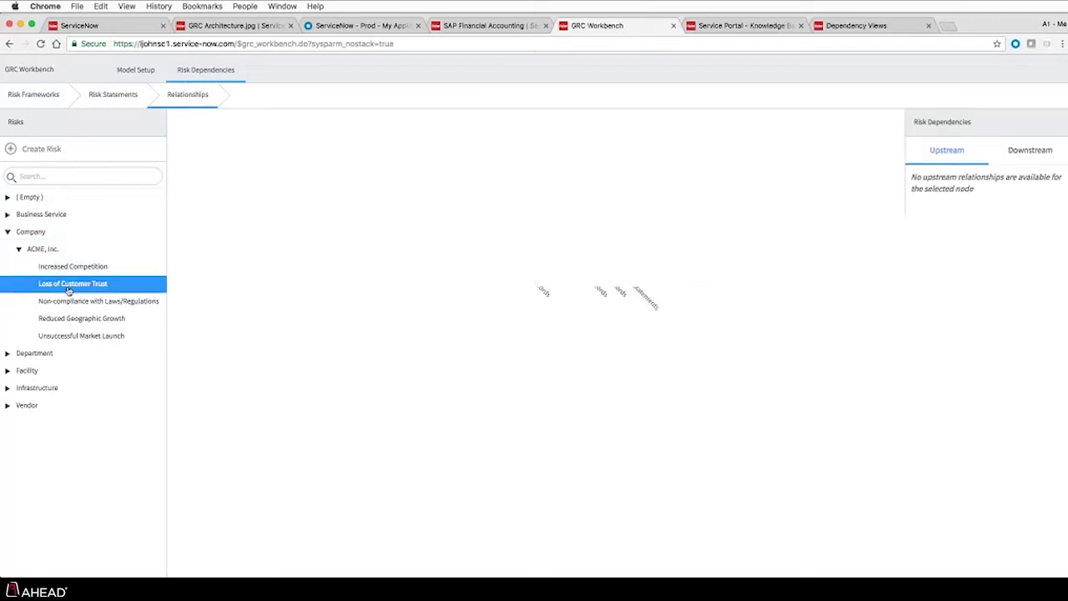